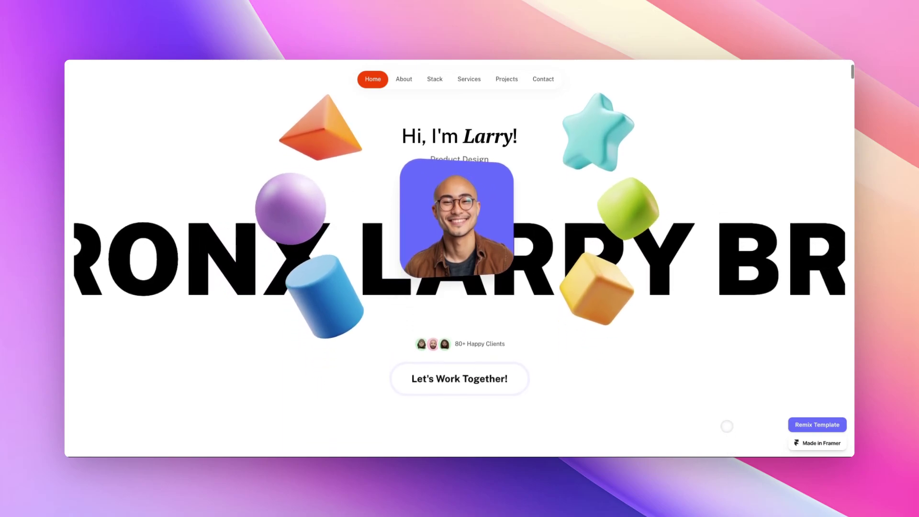
Scroll the portfolio template past About, Stack and Services to item 04 Website Prototyping.
{"action": "scroll", "coordinate": [726, 426], "scroll_direction": "down", "scroll_amount": 3}
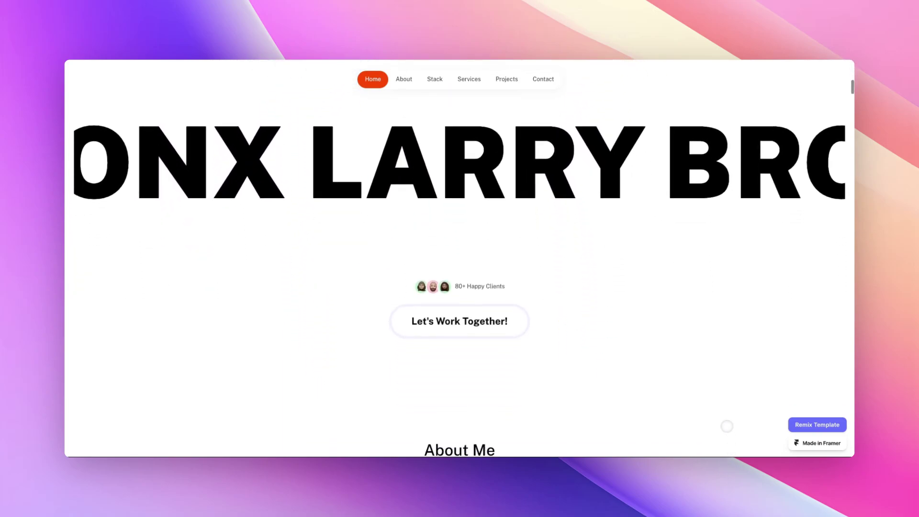
{"action": "scroll", "coordinate": [727, 426], "scroll_direction": "down", "scroll_amount": 4}
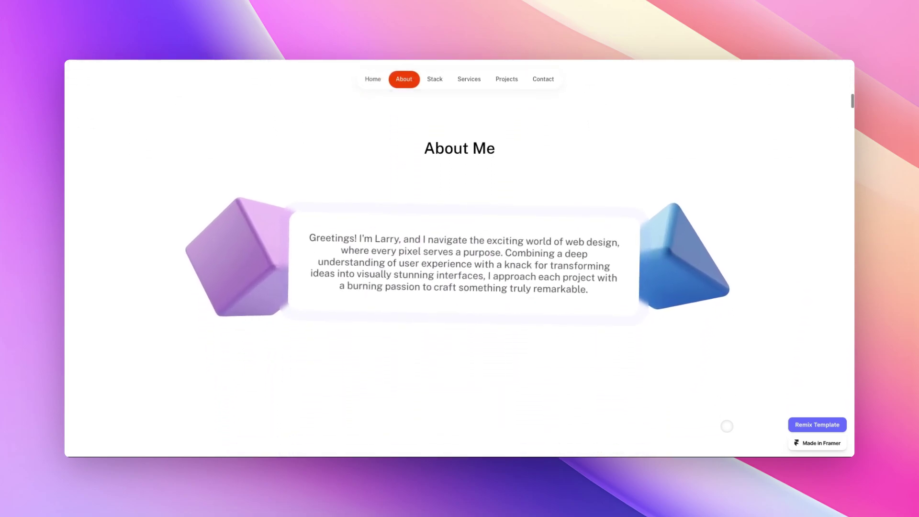
{"action": "scroll", "coordinate": [726, 426], "scroll_direction": "down", "scroll_amount": 2}
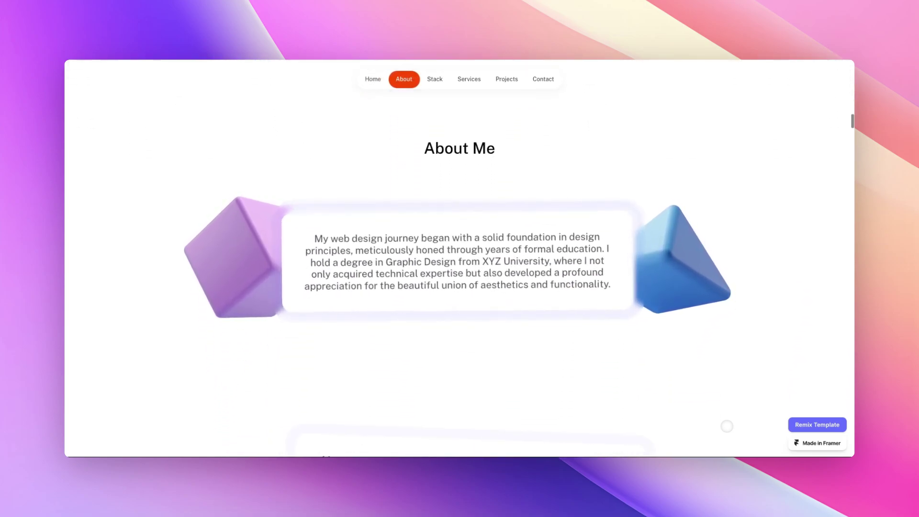
{"action": "scroll", "coordinate": [726, 426], "scroll_direction": "down", "scroll_amount": 4}
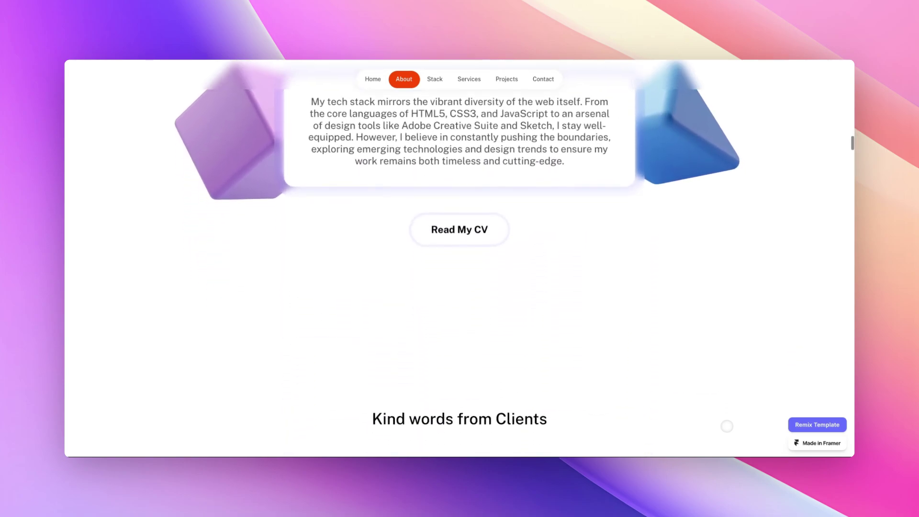
{"action": "scroll", "coordinate": [727, 426], "scroll_direction": "down", "scroll_amount": 5}
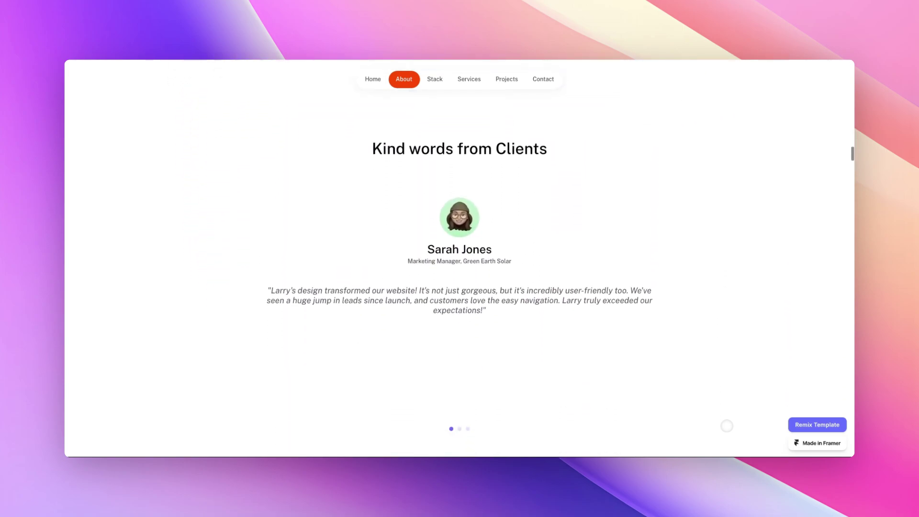
{"action": "scroll", "coordinate": [726, 426], "scroll_direction": "down", "scroll_amount": 8}
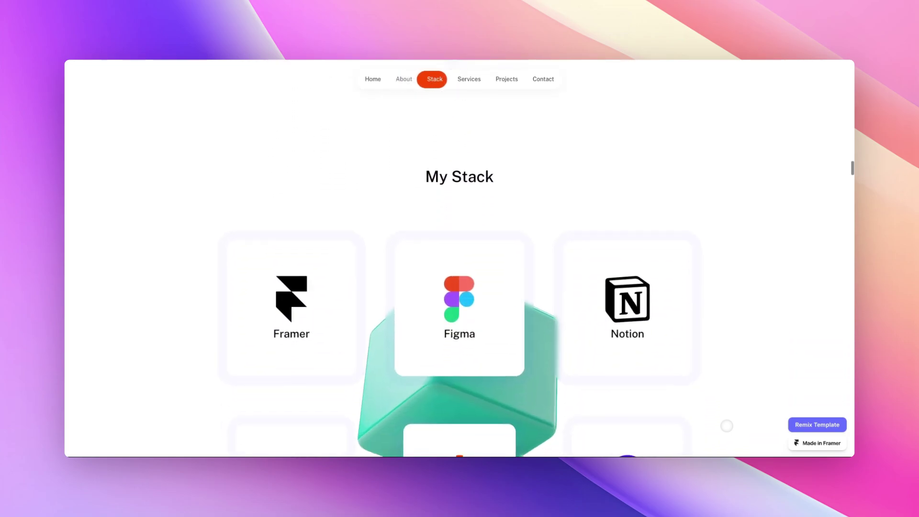
{"action": "scroll", "coordinate": [726, 426], "scroll_direction": "down", "scroll_amount": 5}
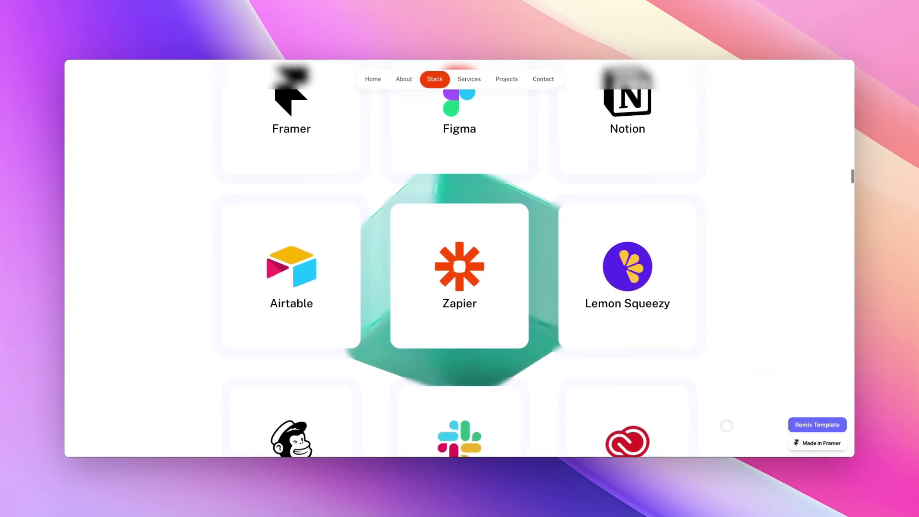
{"action": "scroll", "coordinate": [726, 426], "scroll_direction": "down", "scroll_amount": 3}
{"action": "scroll", "coordinate": [726, 411], "scroll_direction": "down", "scroll_amount": 7}
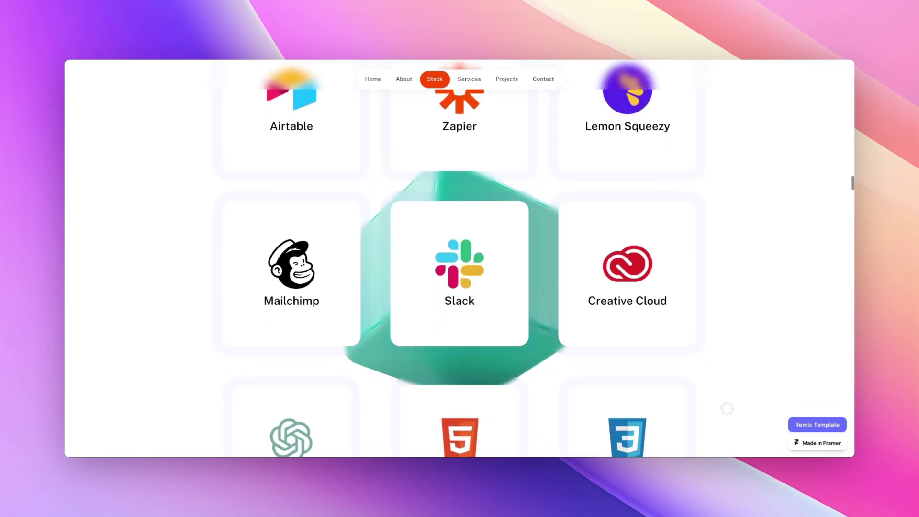
{"action": "scroll", "coordinate": [727, 408], "scroll_direction": "down", "scroll_amount": 8}
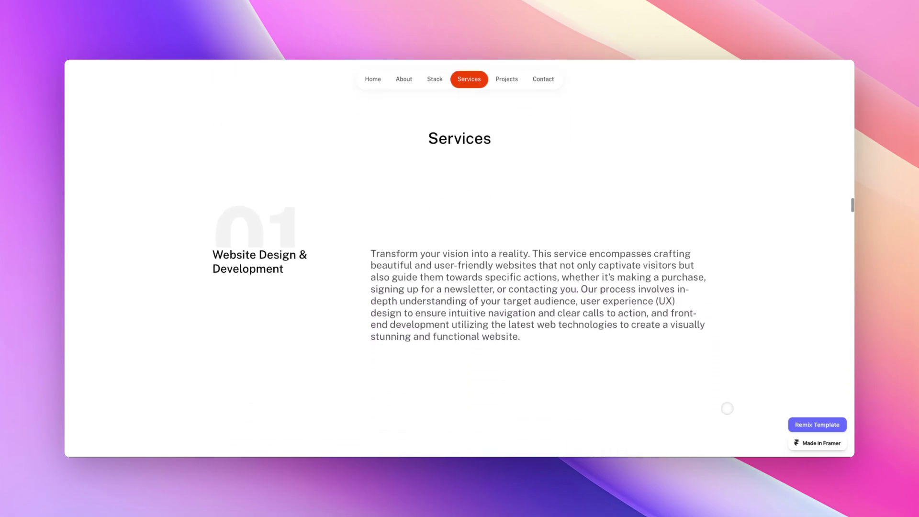
{"action": "scroll", "coordinate": [727, 409], "scroll_direction": "down", "scroll_amount": 4}
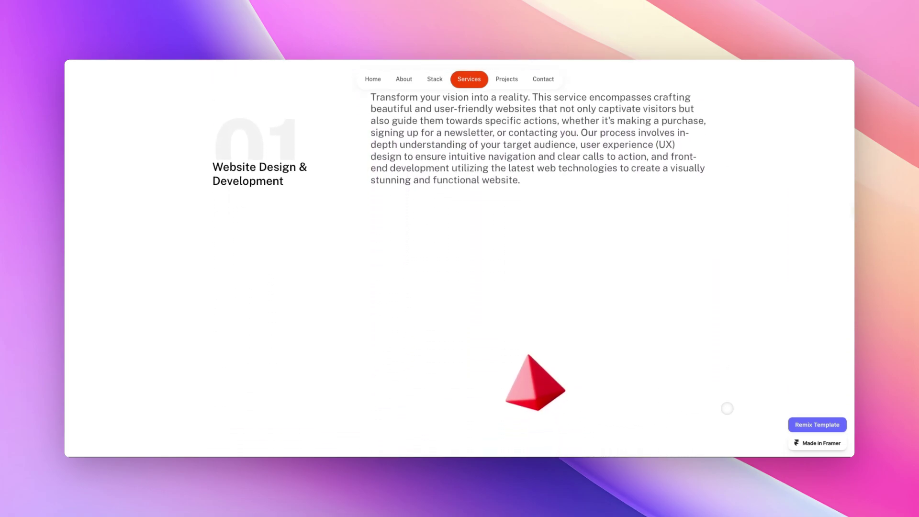
{"action": "scroll", "coordinate": [727, 408], "scroll_direction": "down", "scroll_amount": 7}
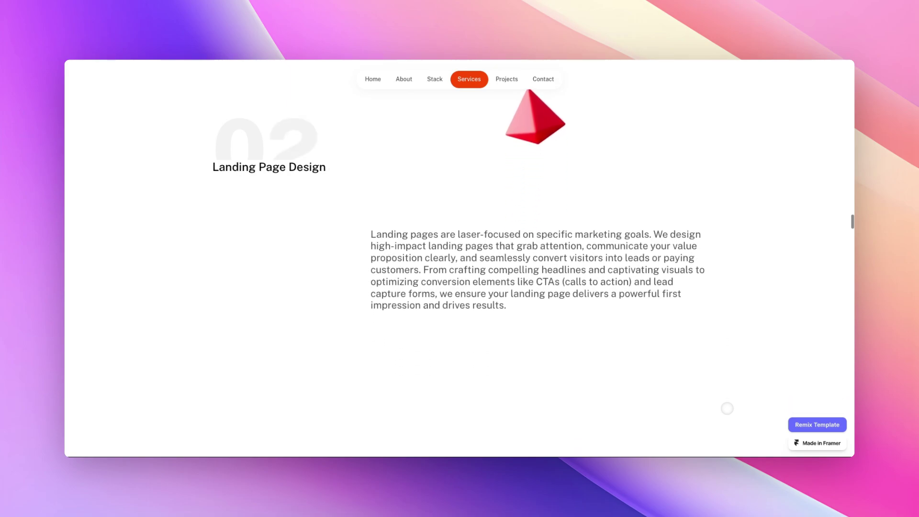
{"action": "scroll", "coordinate": [727, 408], "scroll_direction": "down", "scroll_amount": 7}
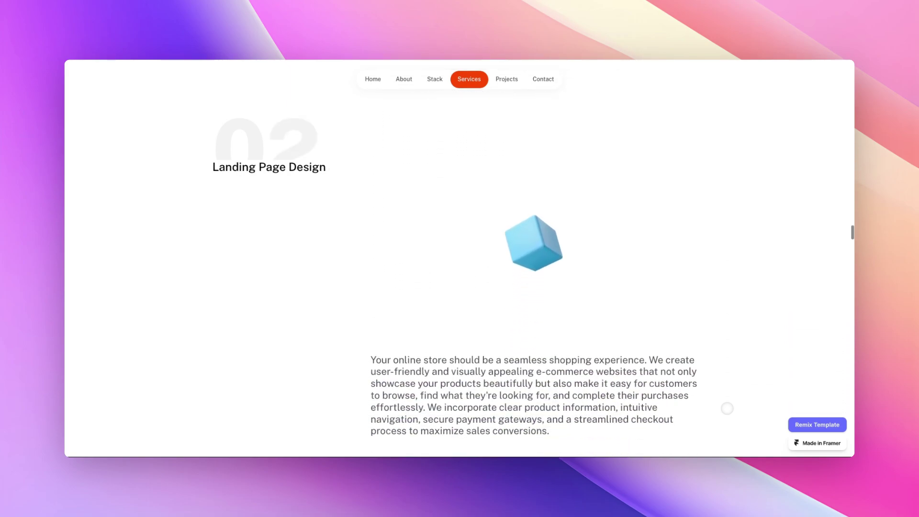
{"action": "scroll", "coordinate": [727, 408], "scroll_direction": "down", "scroll_amount": 5}
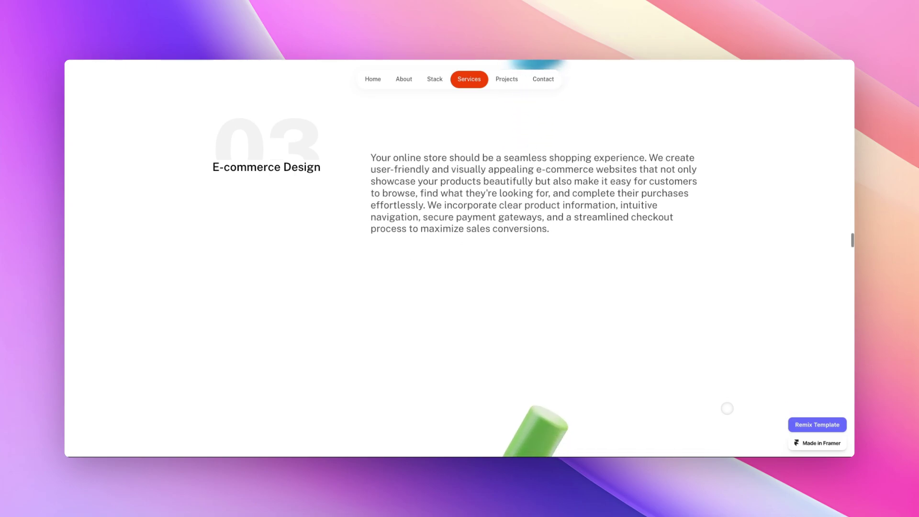
{"action": "scroll", "coordinate": [727, 408], "scroll_direction": "down", "scroll_amount": 6}
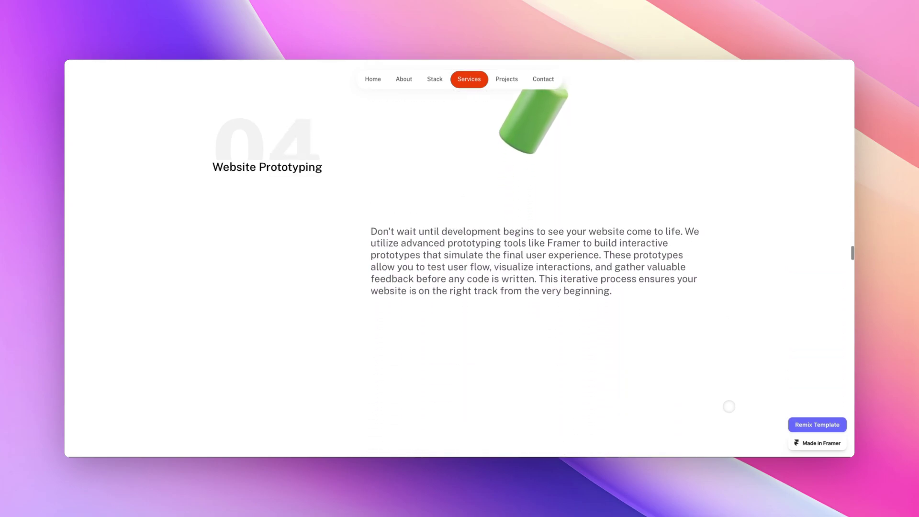
{"action": "scroll", "coordinate": [785, 240], "scroll_direction": "down", "scroll_amount": 6}
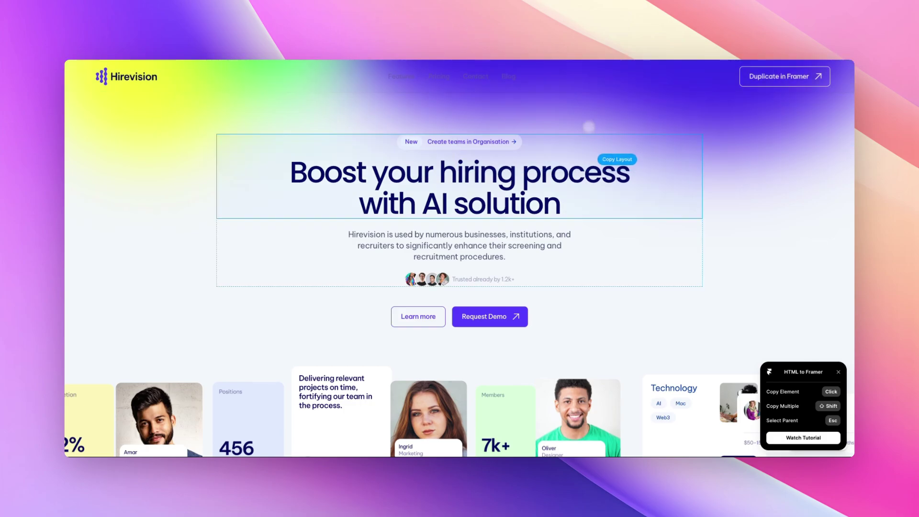
Scroll down through the Hirevision site's page.
{"action": "scroll", "coordinate": [610, 236], "scroll_direction": "down", "scroll_amount": 4}
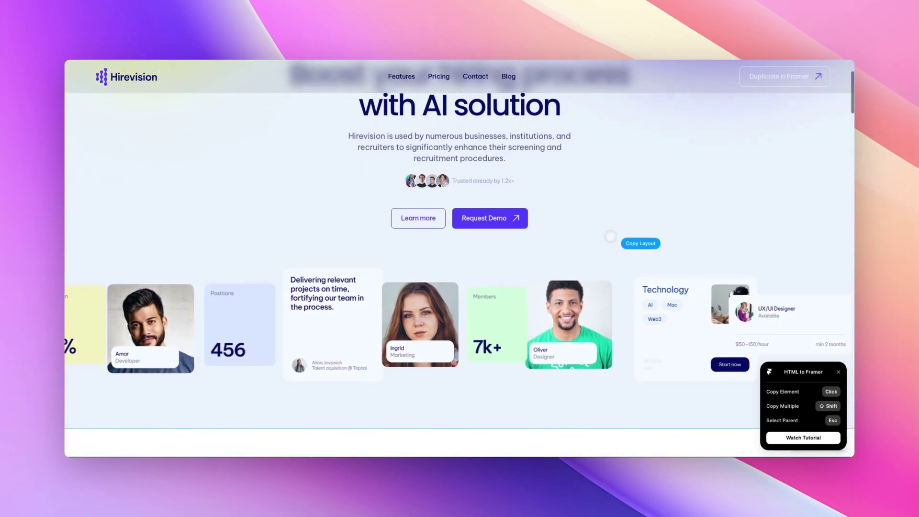
{"action": "scroll", "coordinate": [610, 236], "scroll_direction": "down", "scroll_amount": 4}
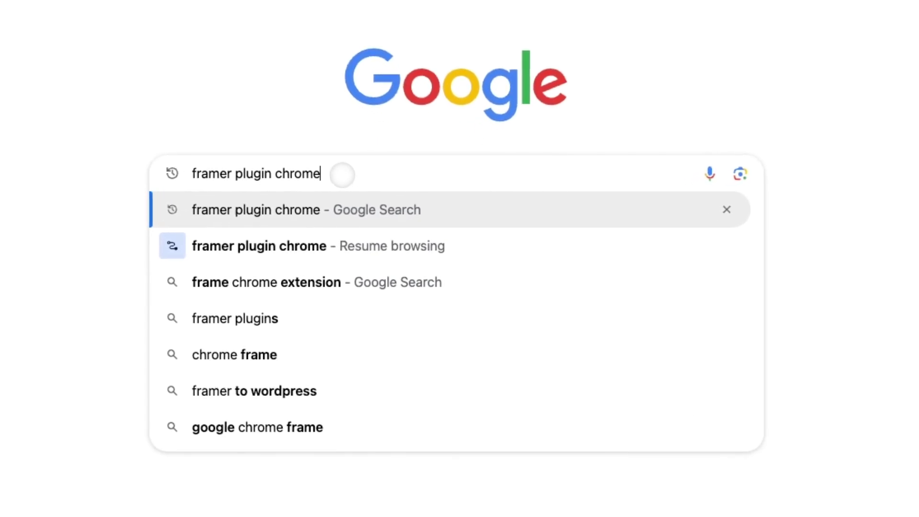
Search 'framer plugin chrome', open the HTML to Framer Web Store listing, then return to Hirevision.
{"action": "key", "text": "Return"}
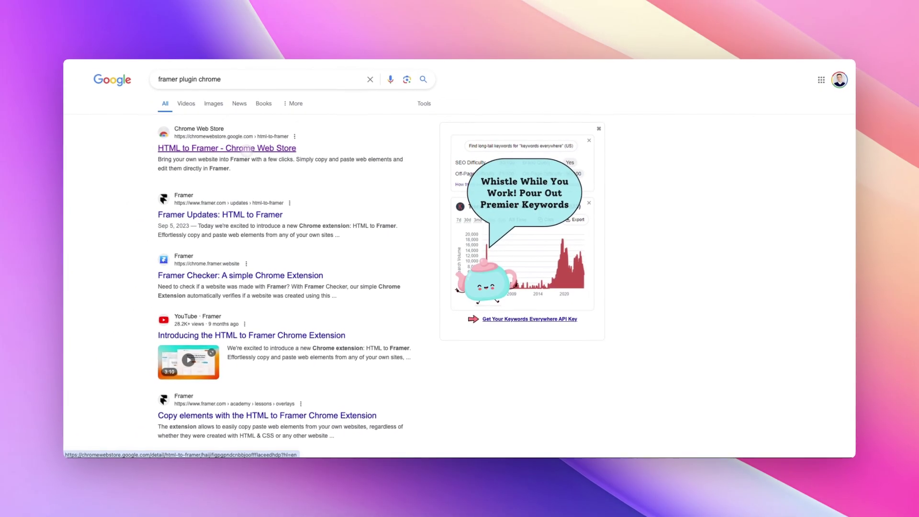
{"action": "left_click", "coordinate": [246, 149]}
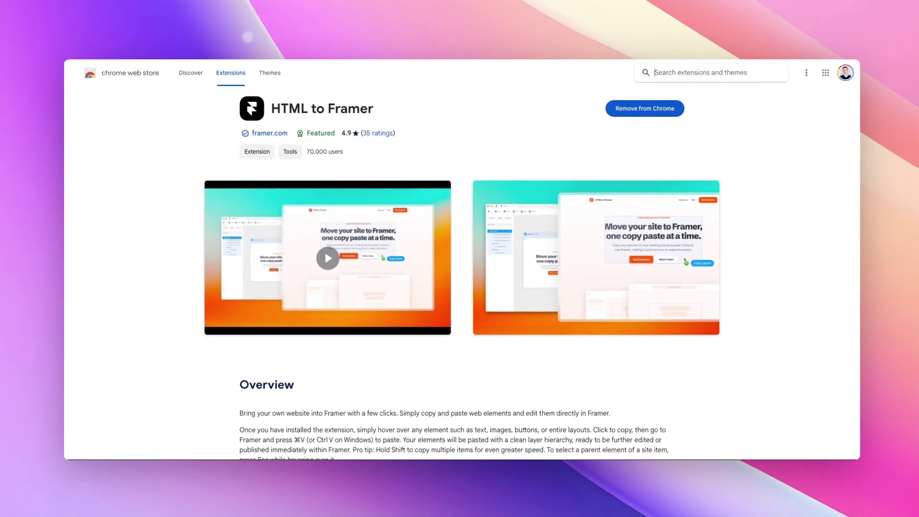
{"action": "left_click", "coordinate": [159, 32]}
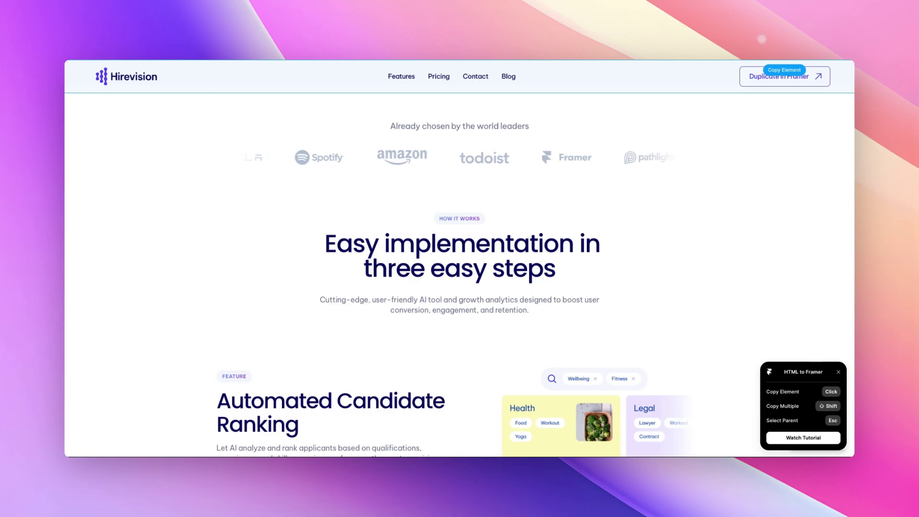
Copy the Hirevision card carousel with HTML to Framer and paste it into Framer's Desktop frame.
{"action": "mouse_move", "coordinate": [762, 28]}
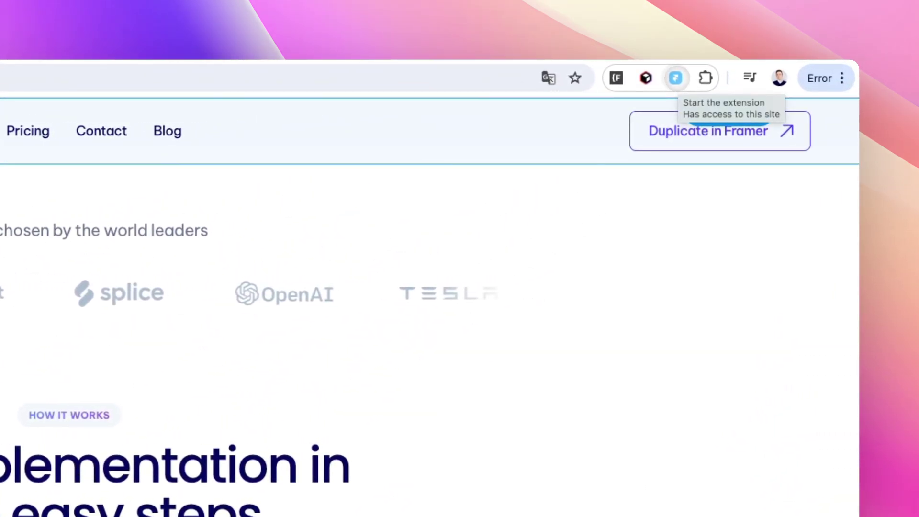
{"action": "left_click", "coordinate": [675, 77]}
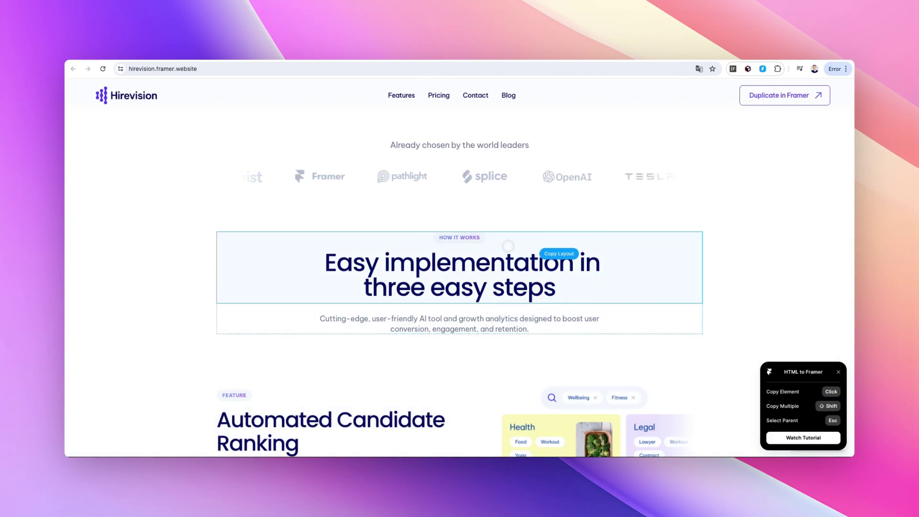
{"action": "scroll", "coordinate": [616, 271], "scroll_direction": "down", "scroll_amount": 3}
{"action": "scroll", "coordinate": [616, 271], "scroll_direction": "up", "scroll_amount": 10}
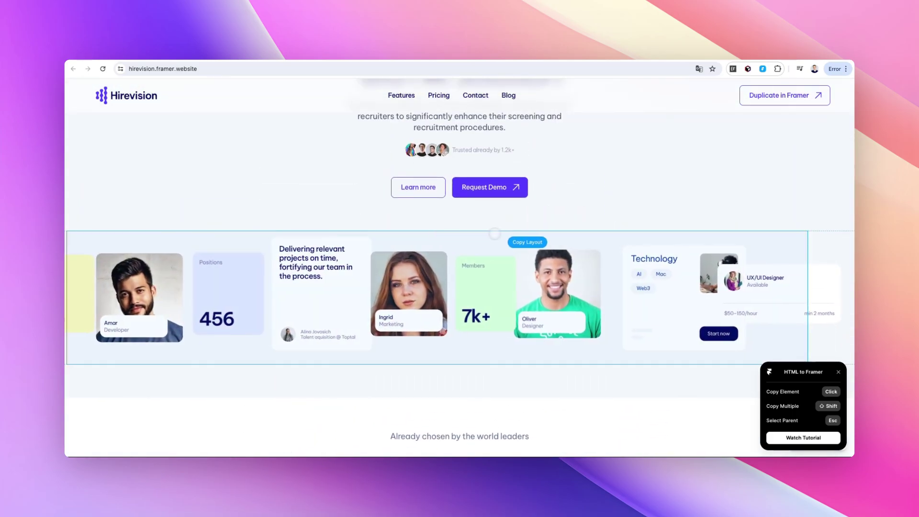
{"action": "left_click", "coordinate": [497, 234]}
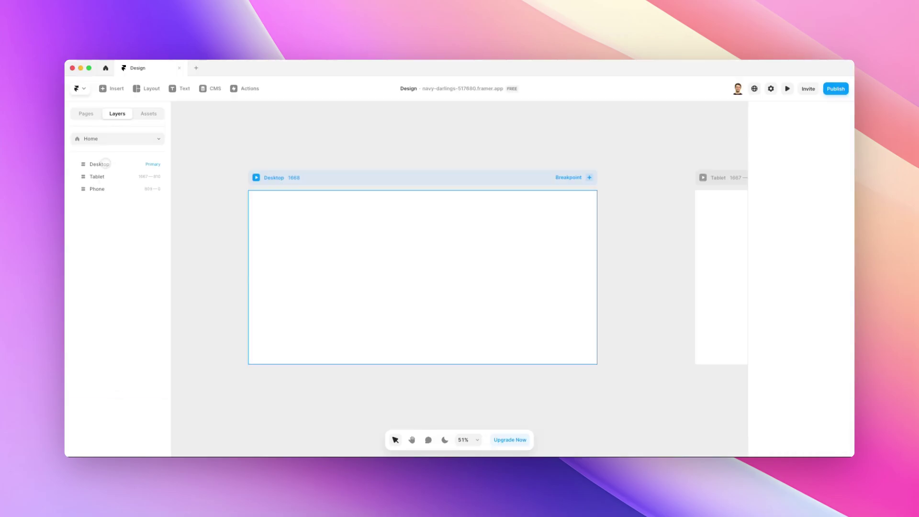
{"action": "left_click", "coordinate": [104, 164]}
{"action": "key", "text": "super+v"}
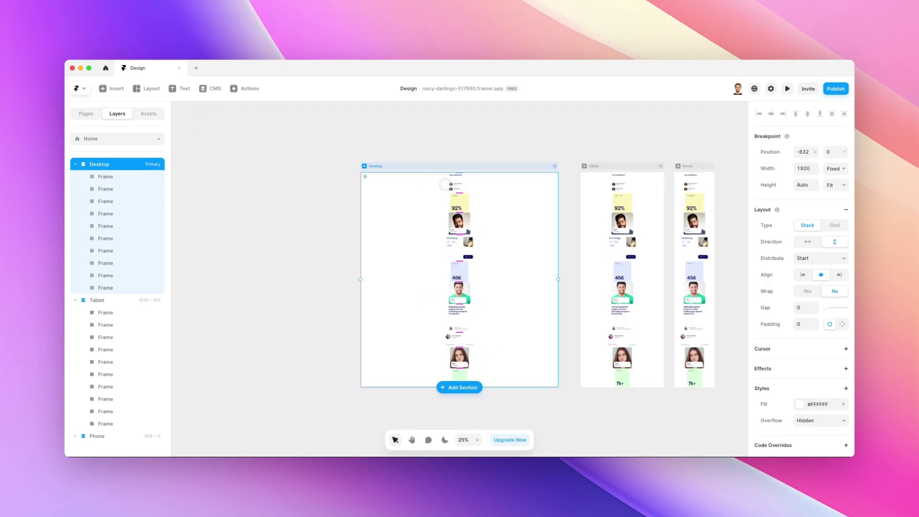
Set the Desktop stack holding the pasted Hirevision cards to a vertical direction.
{"action": "scroll", "coordinate": [455, 218], "scroll_direction": "up", "scroll_amount": 5}
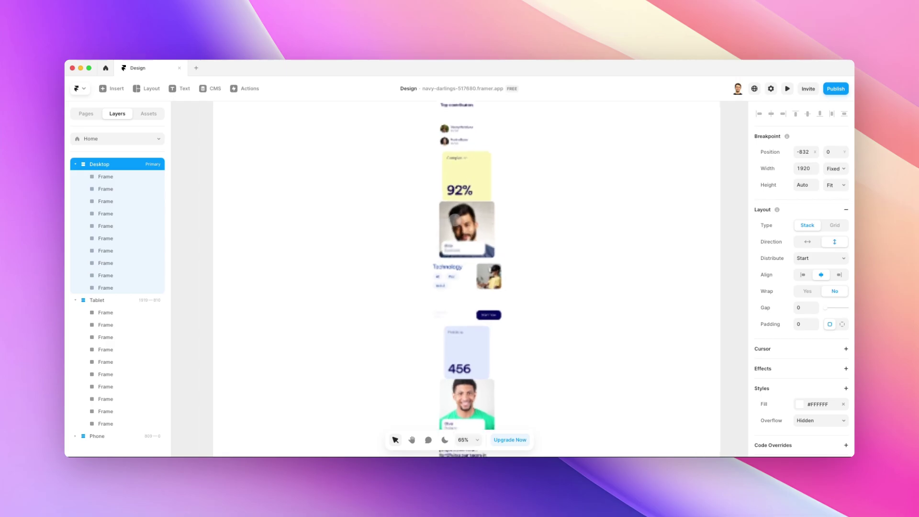
{"action": "scroll", "coordinate": [456, 219], "scroll_direction": "up", "scroll_amount": 2}
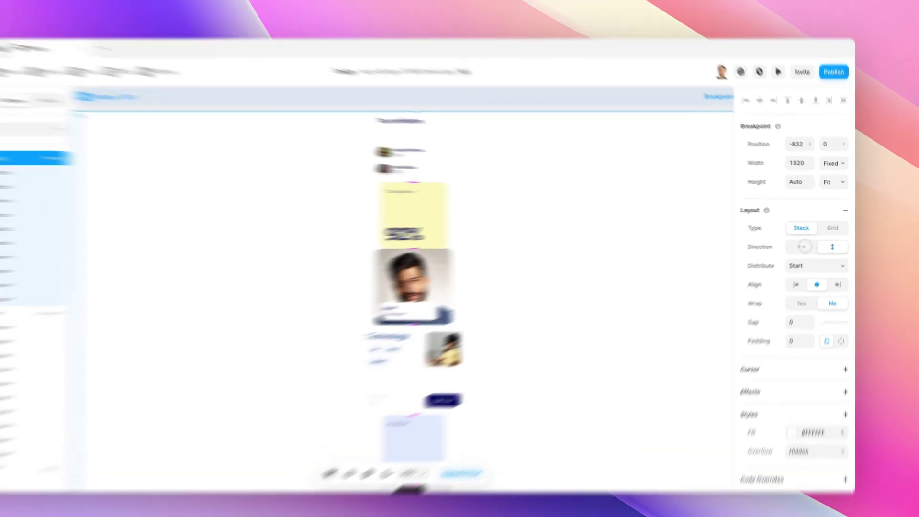
{"action": "left_click", "coordinate": [808, 242]}
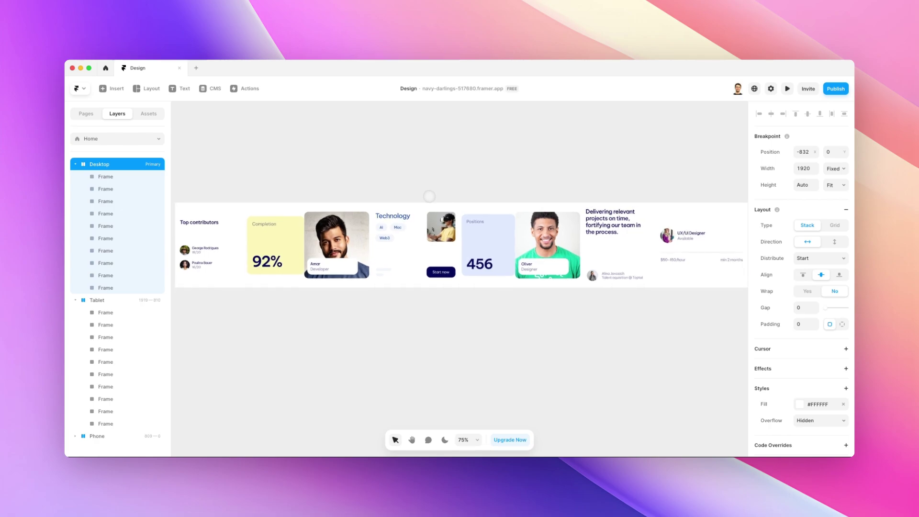
{"action": "scroll", "coordinate": [426, 196], "scroll_direction": "down", "scroll_amount": 1}
{"action": "scroll", "coordinate": [436, 194], "scroll_direction": "left", "scroll_amount": 1}
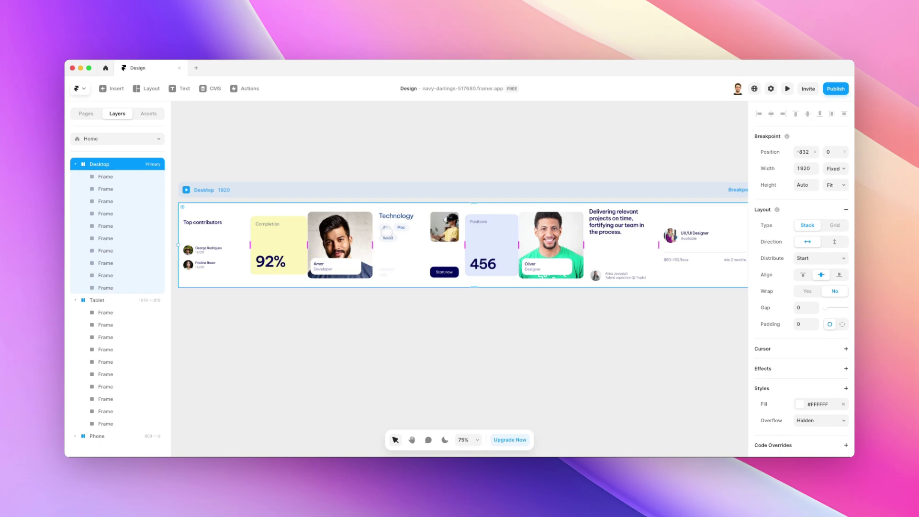
{"action": "scroll", "coordinate": [386, 233], "scroll_direction": "left", "scroll_amount": 3}
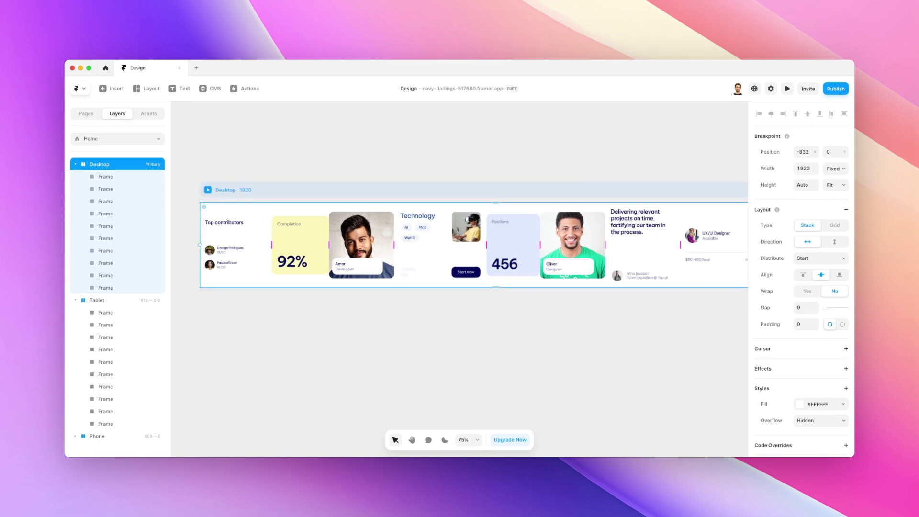
{"action": "scroll", "coordinate": [474, 234], "scroll_direction": "right", "scroll_amount": 1}
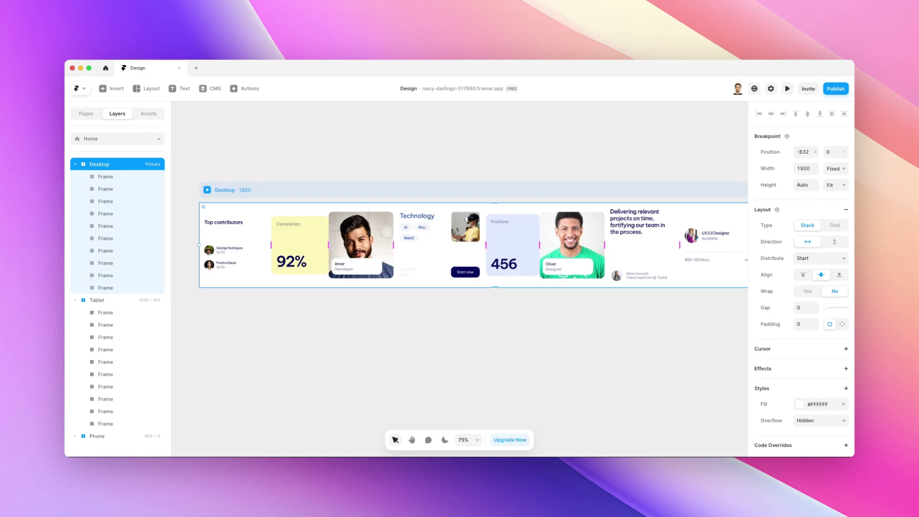
{"action": "scroll", "coordinate": [387, 232], "scroll_direction": "right", "scroll_amount": 1}
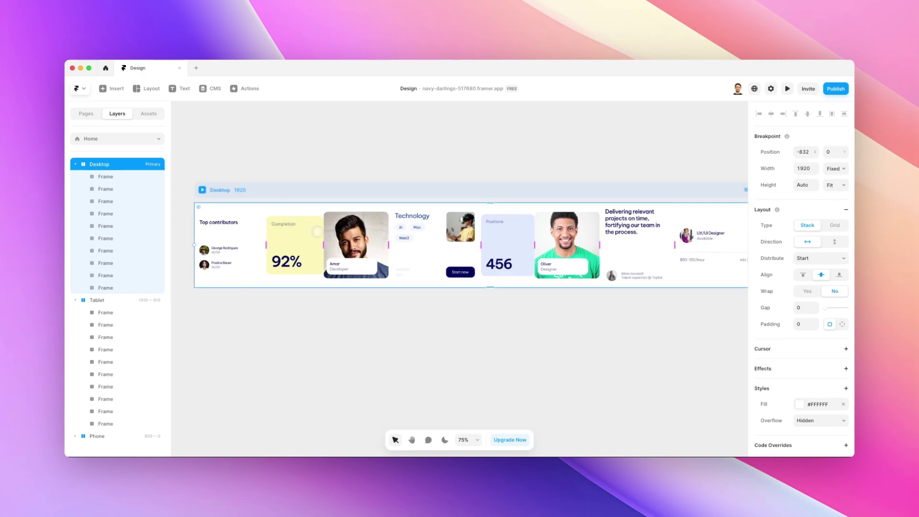
{"action": "scroll", "coordinate": [421, 189], "scroll_direction": "up", "scroll_amount": 1}
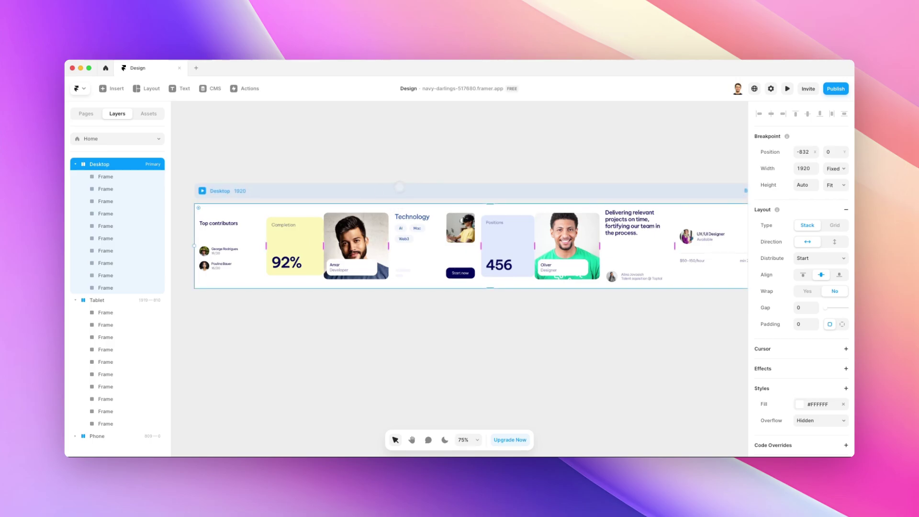
{"action": "key", "text": "shift+v"}
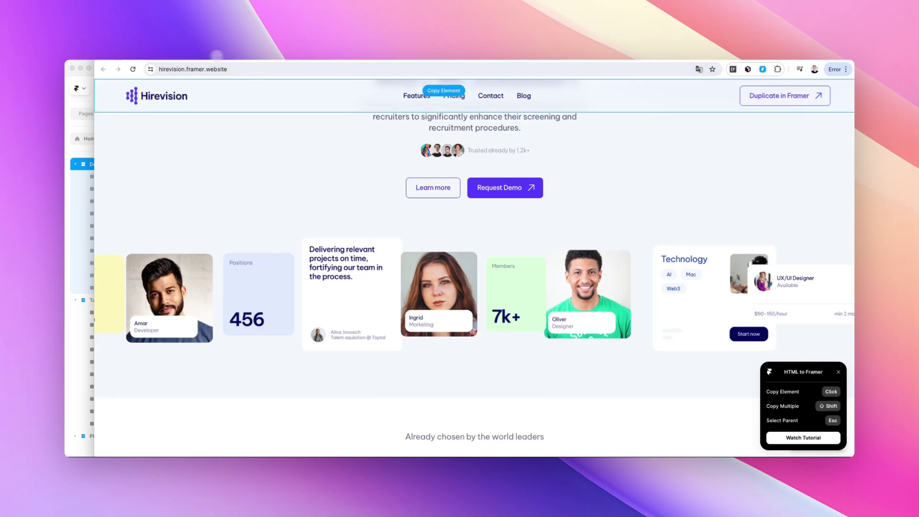
Widen the Chrome window over Framer and scroll back to the top of the page.
{"action": "left_click_drag", "start_coordinate": [96, 47], "coordinate": [64, 46]}
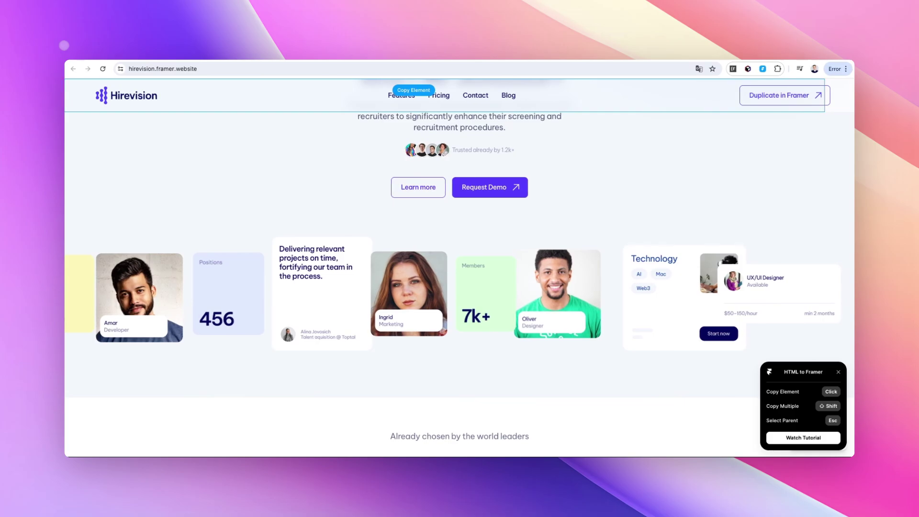
{"action": "scroll", "coordinate": [357, 116], "scroll_direction": "up", "scroll_amount": 5}
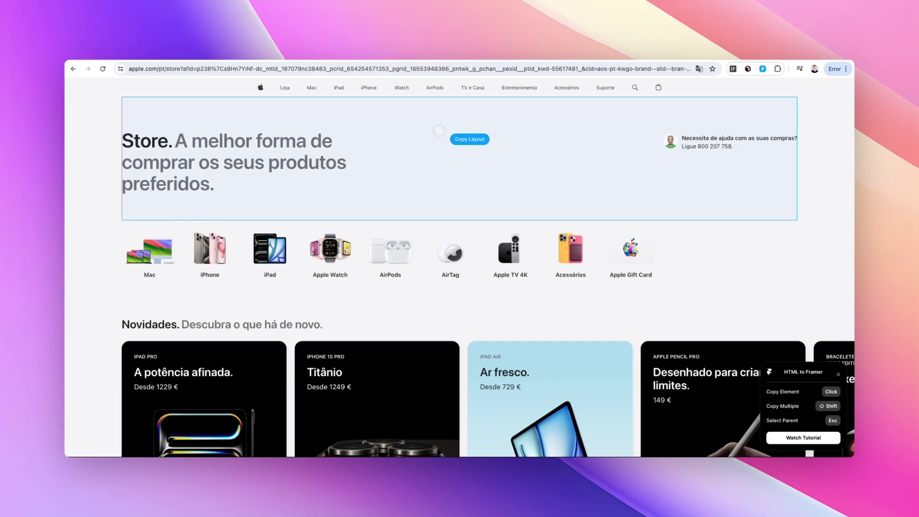
Copy the Apple Store category row, Mac through Apple Gift Card, and resize Chrome to reveal Framer.
{"action": "scroll", "coordinate": [433, 129], "scroll_direction": "down", "scroll_amount": 1}
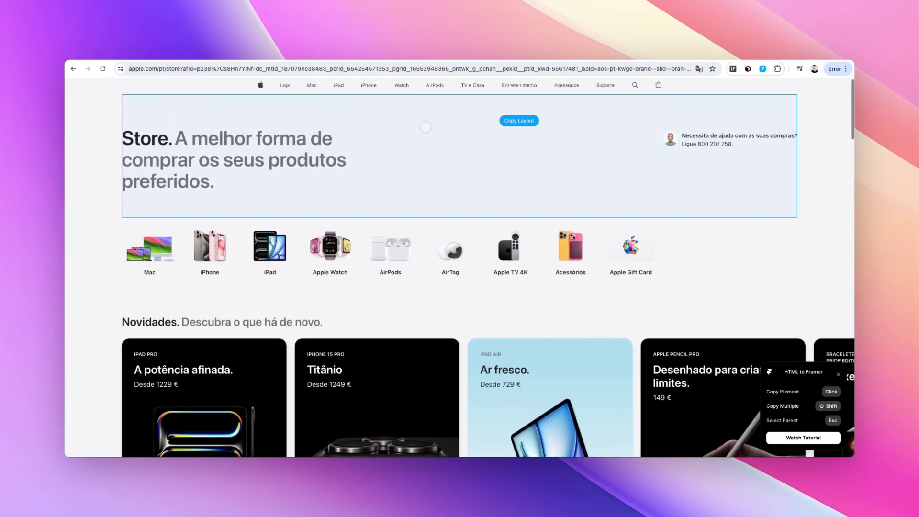
{"action": "scroll", "coordinate": [427, 125], "scroll_direction": "up", "scroll_amount": 1}
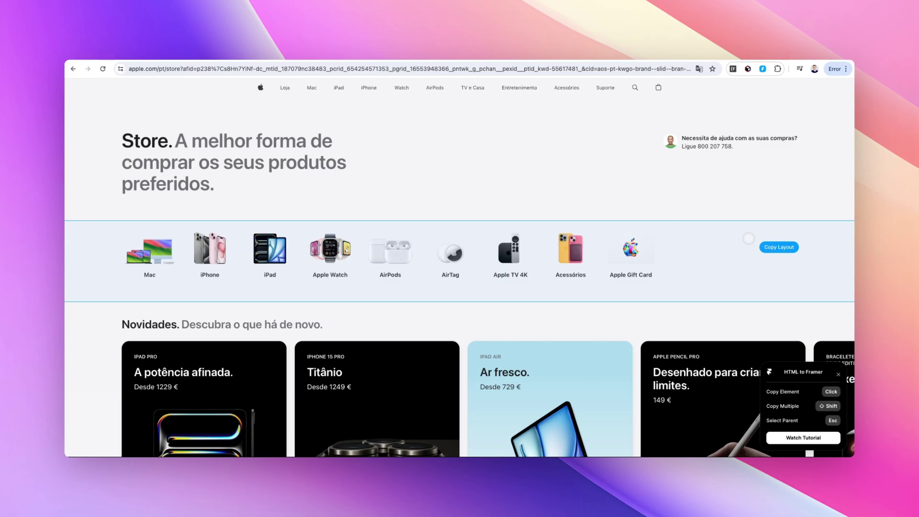
{"action": "left_click", "coordinate": [748, 238]}
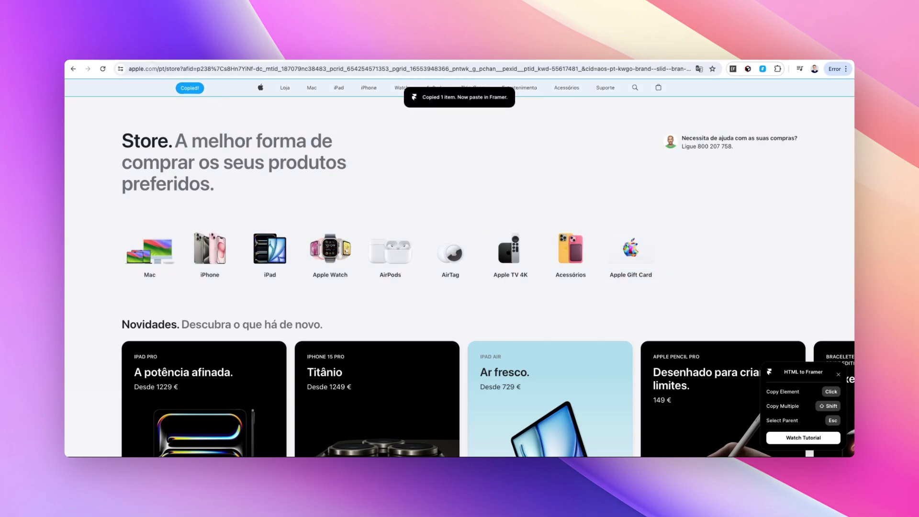
{"action": "left_click_drag", "start_coordinate": [72, 45], "coordinate": [85, 48]}
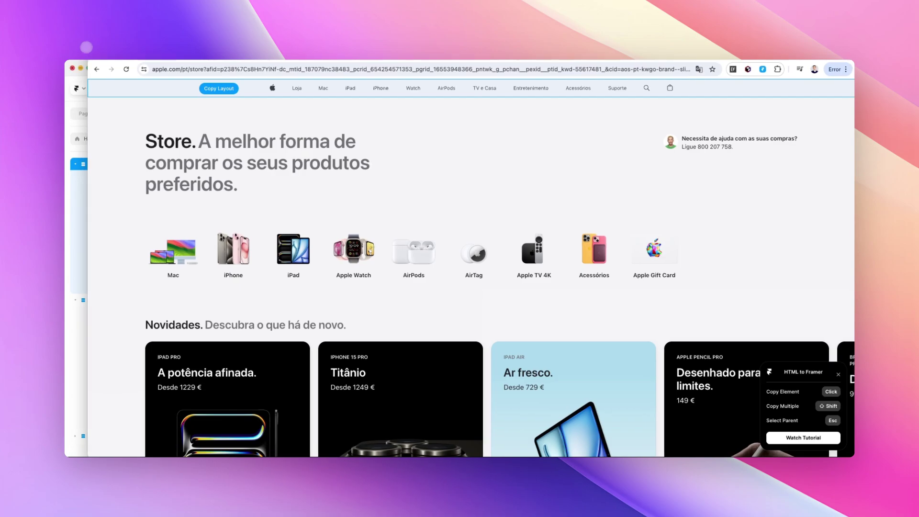
Paste the Apple category row into Framer's Desktop frame and lay it out horizontally.
{"action": "left_click", "coordinate": [70, 75]}
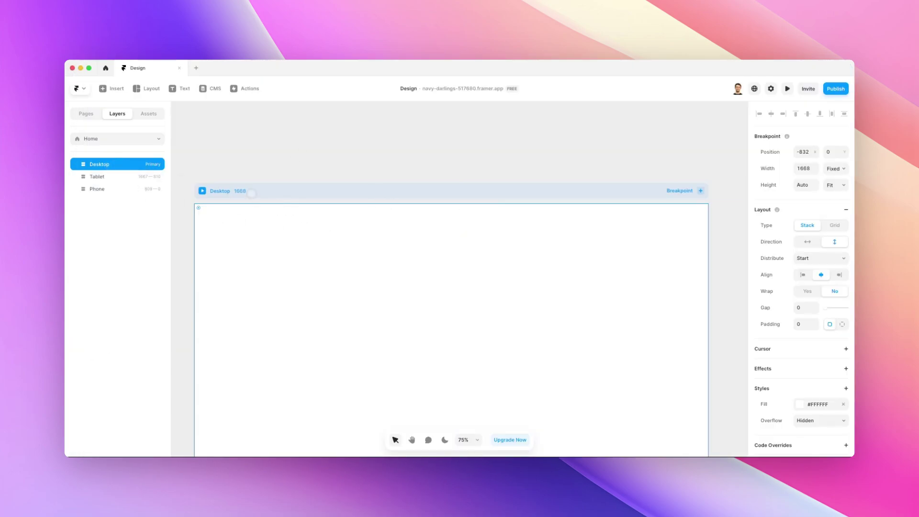
{"action": "key", "text": "super+v"}
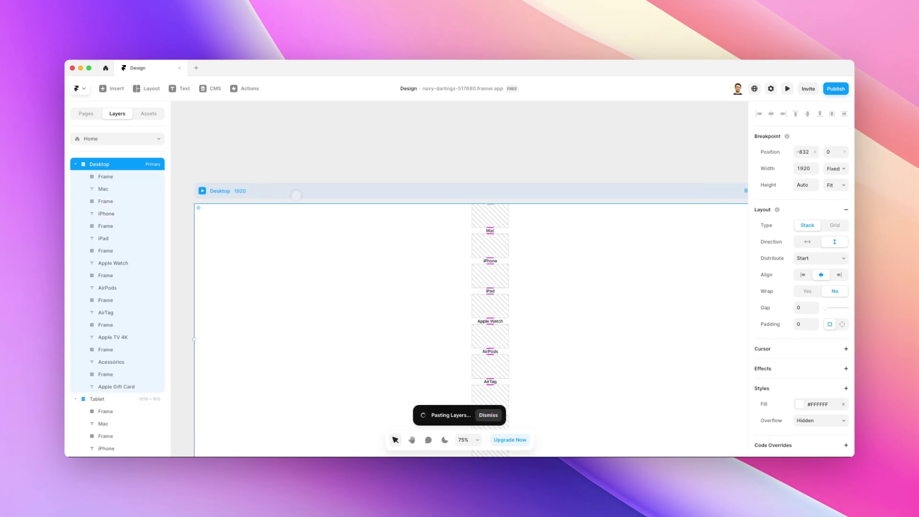
{"action": "scroll", "coordinate": [296, 195], "scroll_direction": "down", "scroll_amount": 2}
{"action": "left_click", "coordinate": [807, 242]}
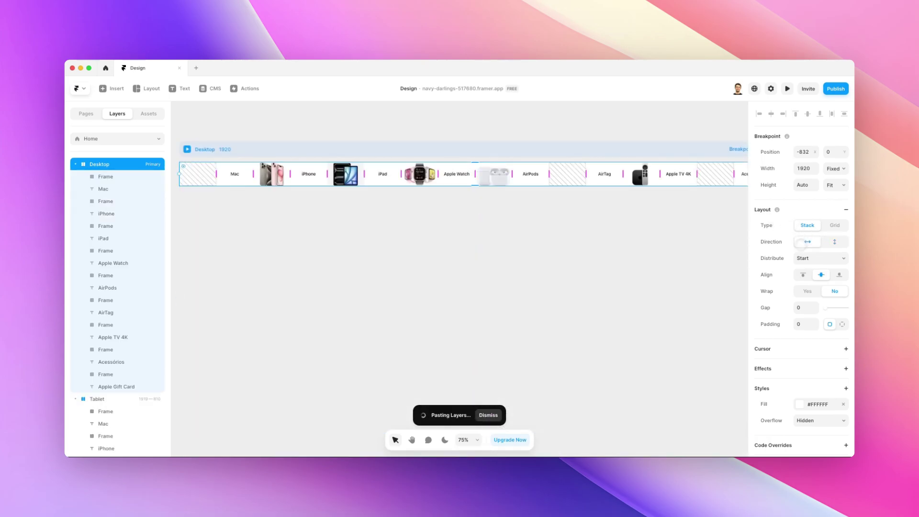
{"action": "scroll", "coordinate": [451, 198], "scroll_direction": "up", "scroll_amount": 5}
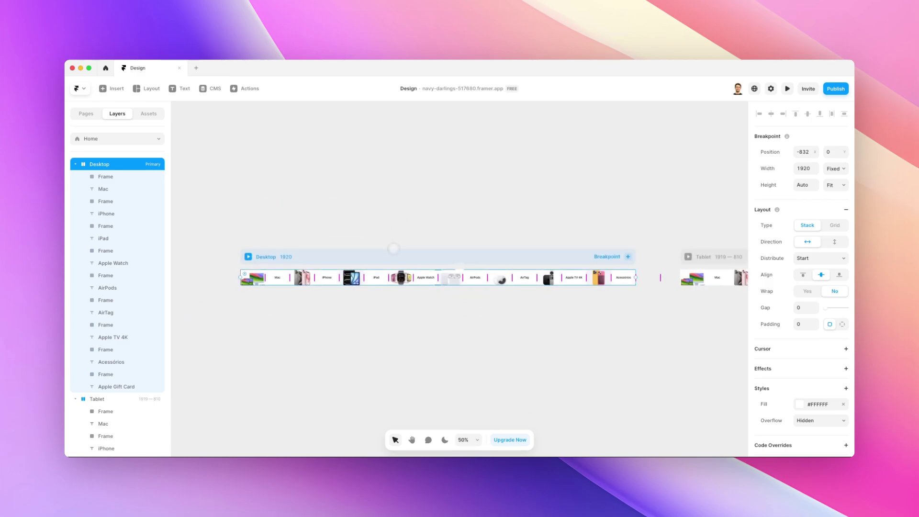
{"action": "scroll", "coordinate": [390, 255], "scroll_direction": "down", "scroll_amount": 2}
{"action": "scroll", "coordinate": [385, 245], "scroll_direction": "up", "scroll_amount": 3}
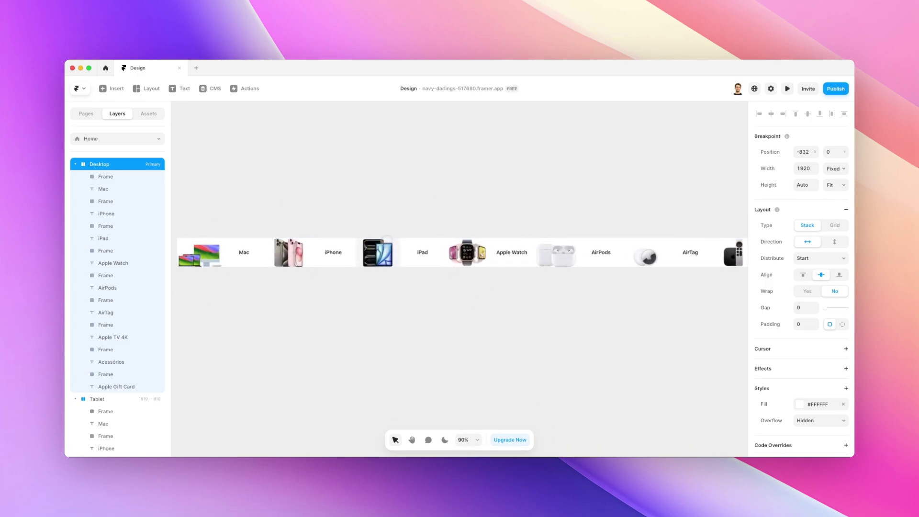
{"action": "scroll", "coordinate": [479, 252], "scroll_direction": "left", "scroll_amount": 2}
{"action": "scroll", "coordinate": [472, 230], "scroll_direction": "right", "scroll_amount": 3}
{"action": "scroll", "coordinate": [464, 207], "scroll_direction": "right", "scroll_amount": 3}
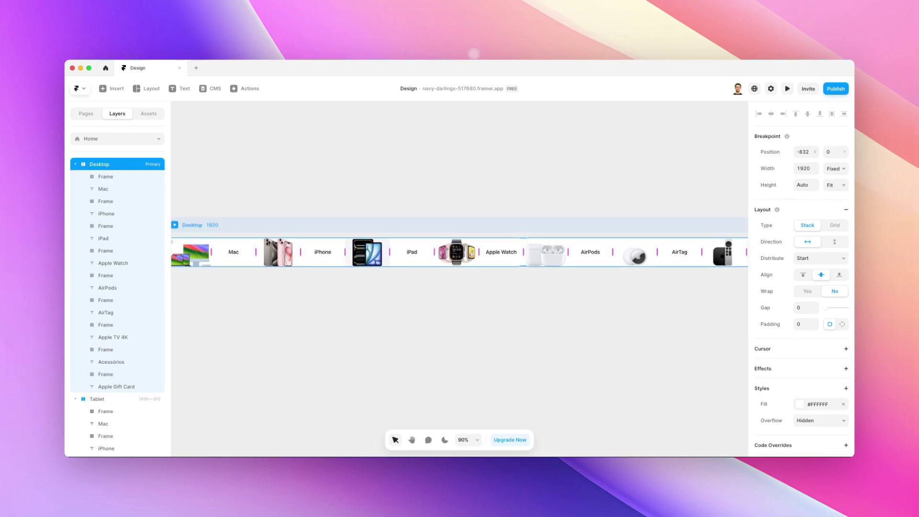
{"action": "scroll", "coordinate": [488, 240], "scroll_direction": "left", "scroll_amount": 1}
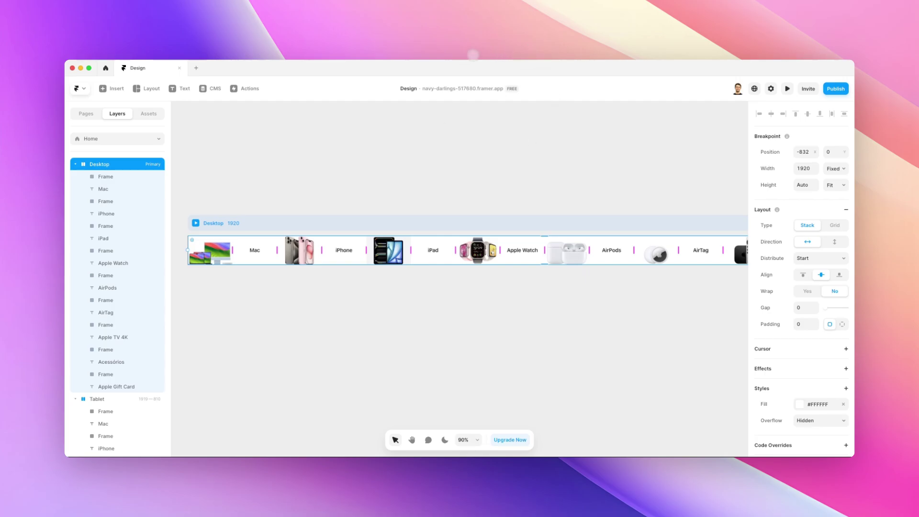
Back on the Apple Store page, copy the Em alto e bom som section for Framer.
{"action": "key", "text": "super+Tab"}
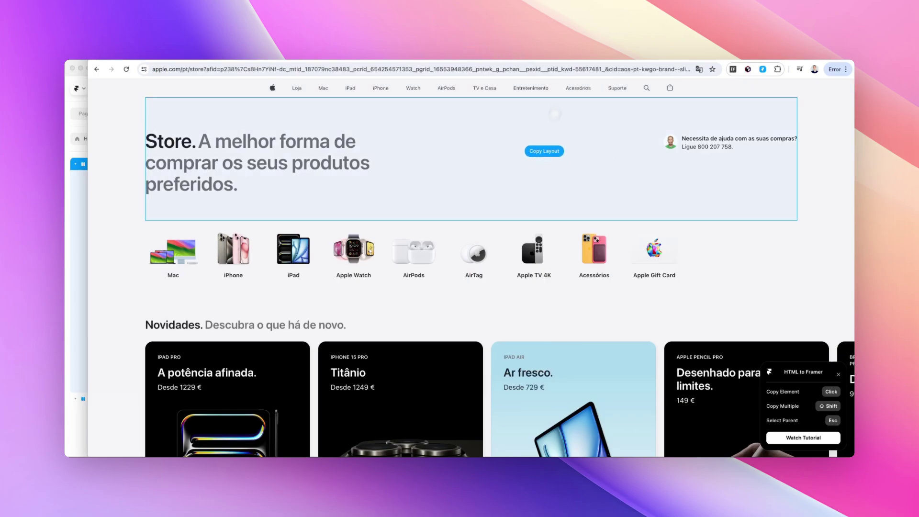
{"action": "scroll", "coordinate": [161, 100], "scroll_direction": "down", "scroll_amount": 8}
{"action": "scroll", "coordinate": [162, 101], "scroll_direction": "down", "scroll_amount": 7}
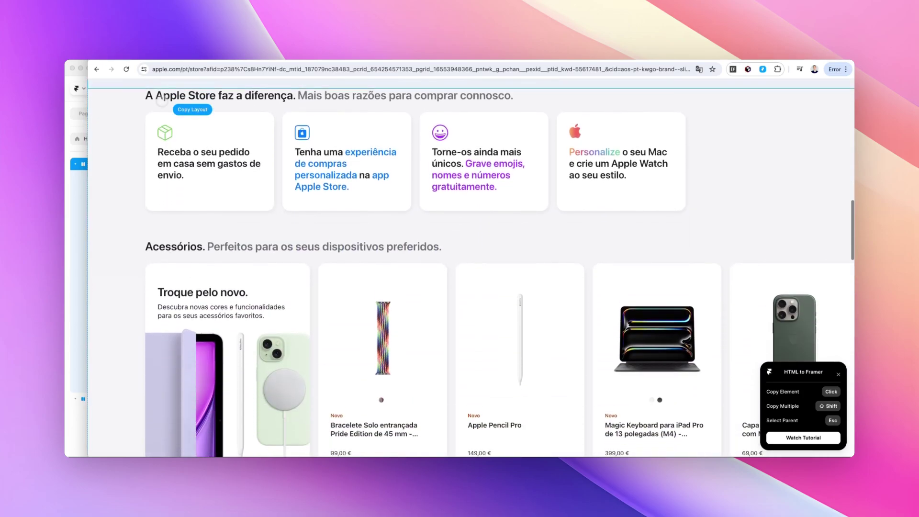
{"action": "scroll", "coordinate": [162, 101], "scroll_direction": "down", "scroll_amount": 6}
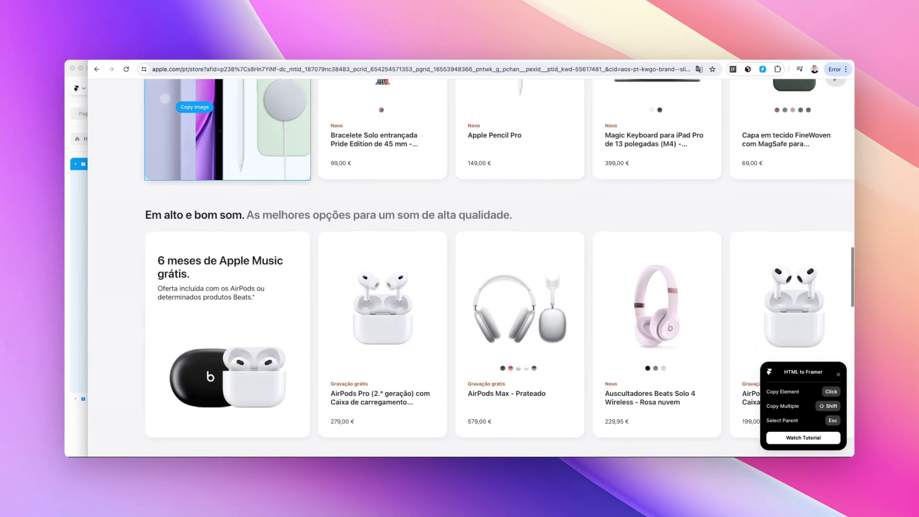
{"action": "scroll", "coordinate": [164, 98], "scroll_direction": "down", "scroll_amount": 3}
{"action": "scroll", "coordinate": [144, 114], "scroll_direction": "up", "scroll_amount": 2}
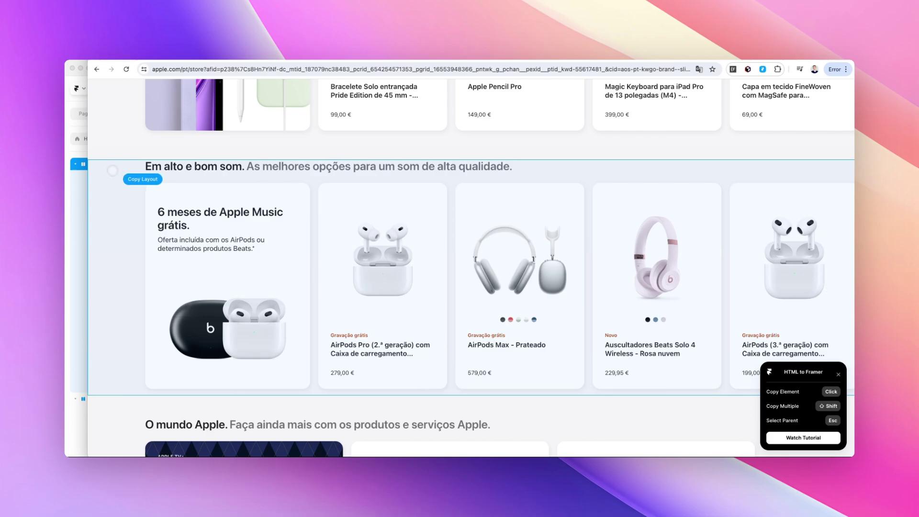
{"action": "left_click", "coordinate": [113, 170]}
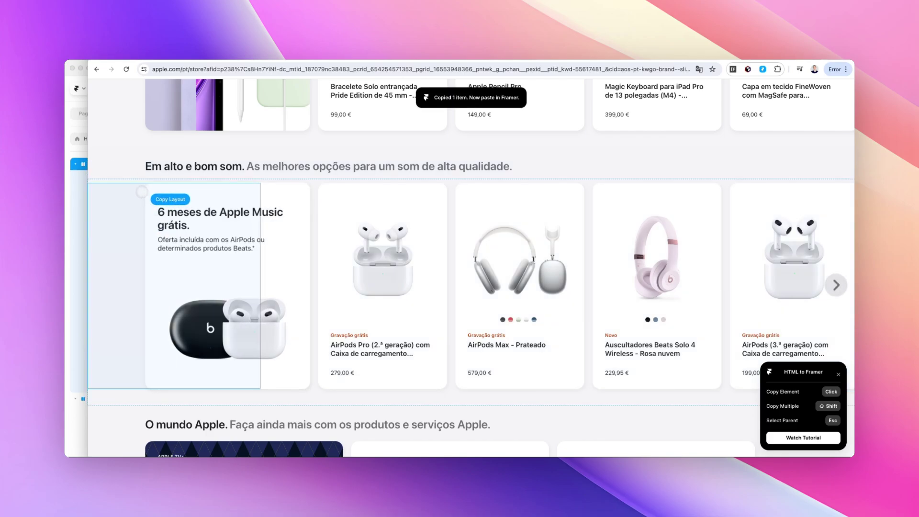
Add the page footer to the copied selection.
{"action": "scroll", "coordinate": [331, 323], "scroll_direction": "down", "scroll_amount": 3}
{"action": "scroll", "coordinate": [331, 215], "scroll_direction": "down", "scroll_amount": 15}
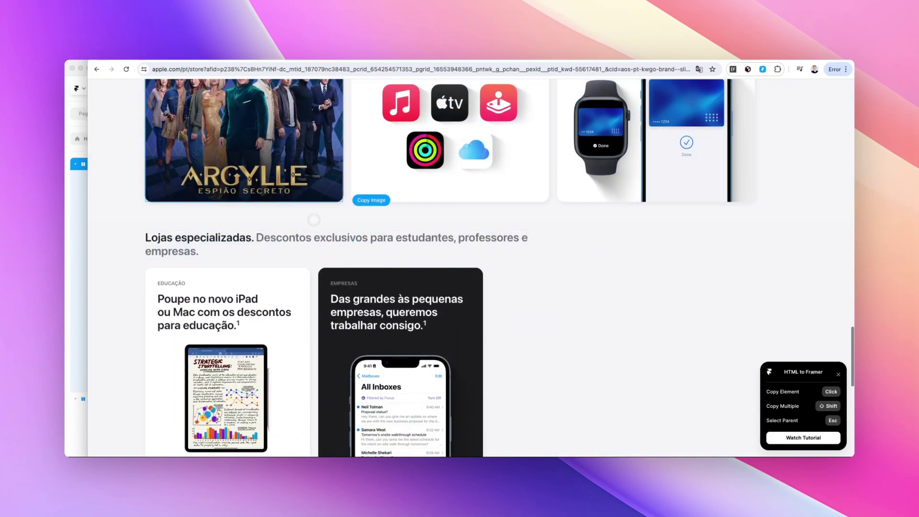
{"action": "scroll", "coordinate": [287, 225], "scroll_direction": "up", "scroll_amount": 1}
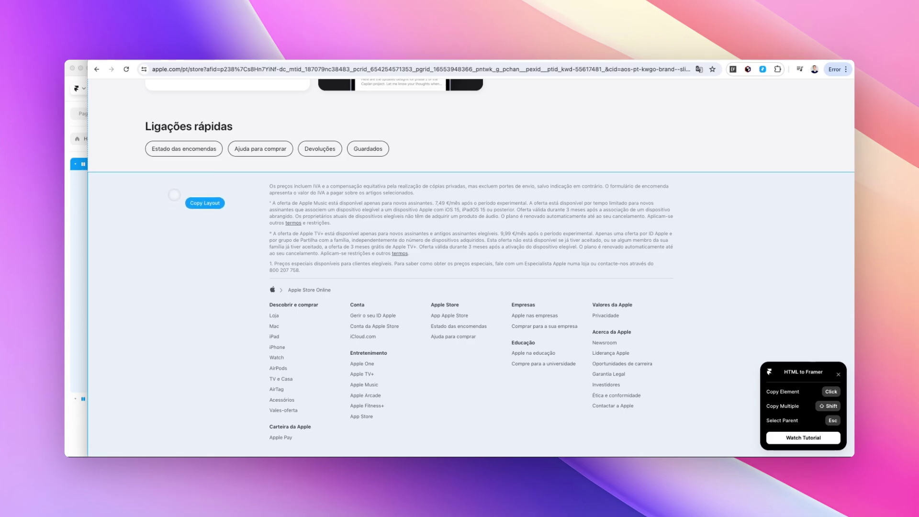
{"action": "left_click", "coordinate": [174, 194]}
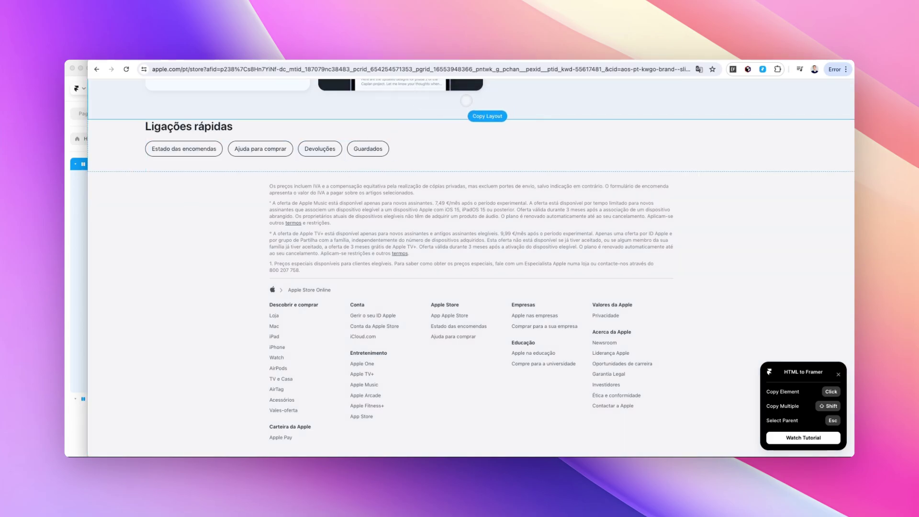
Undo the category-row paste and paste the AirPods section and Rodapé footer into Desktop.
{"action": "left_click", "coordinate": [73, 127]}
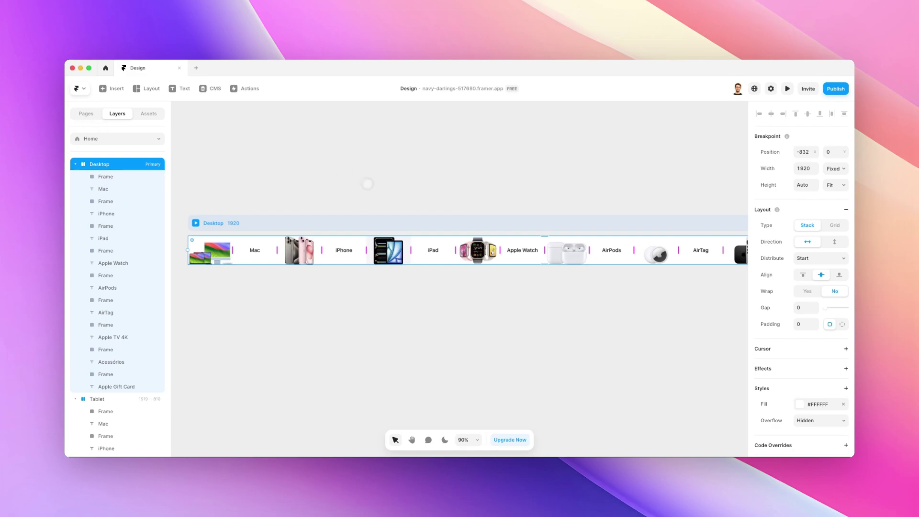
{"action": "key", "text": "super+z"}
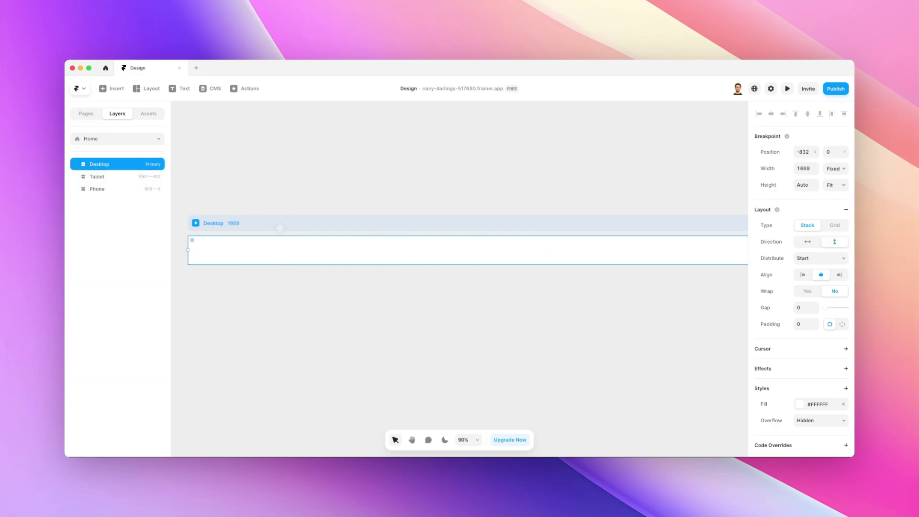
{"action": "key", "text": "super+v"}
{"action": "scroll", "coordinate": [344, 222], "scroll_direction": "down", "scroll_amount": 5}
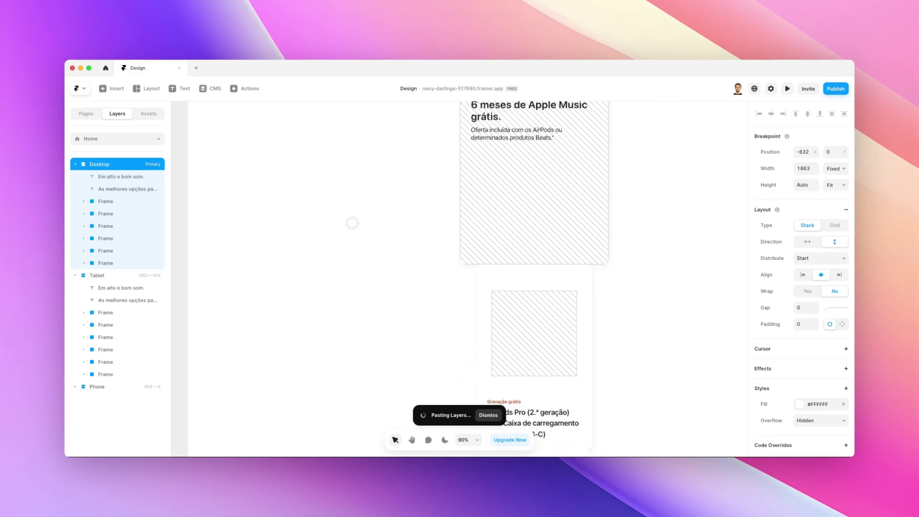
{"action": "scroll", "coordinate": [258, 174], "scroll_direction": "down", "scroll_amount": 10}
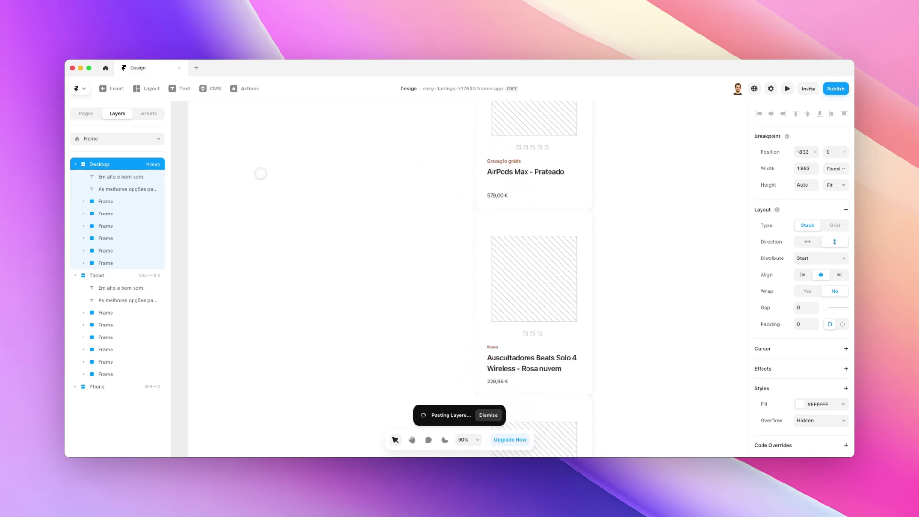
{"action": "scroll", "coordinate": [269, 174], "scroll_direction": "up", "scroll_amount": 2}
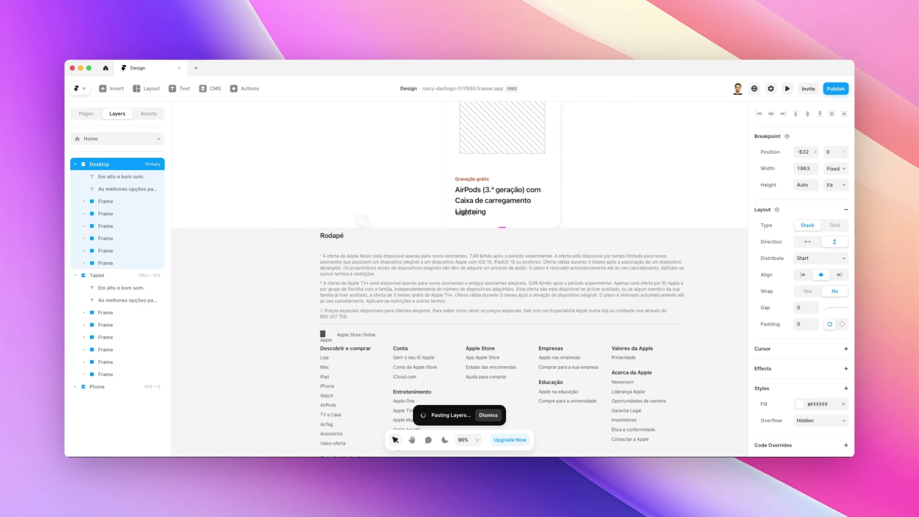
{"action": "scroll", "coordinate": [294, 185], "scroll_direction": "down", "scroll_amount": 4}
{"action": "scroll", "coordinate": [294, 186], "scroll_direction": "down", "scroll_amount": 5}
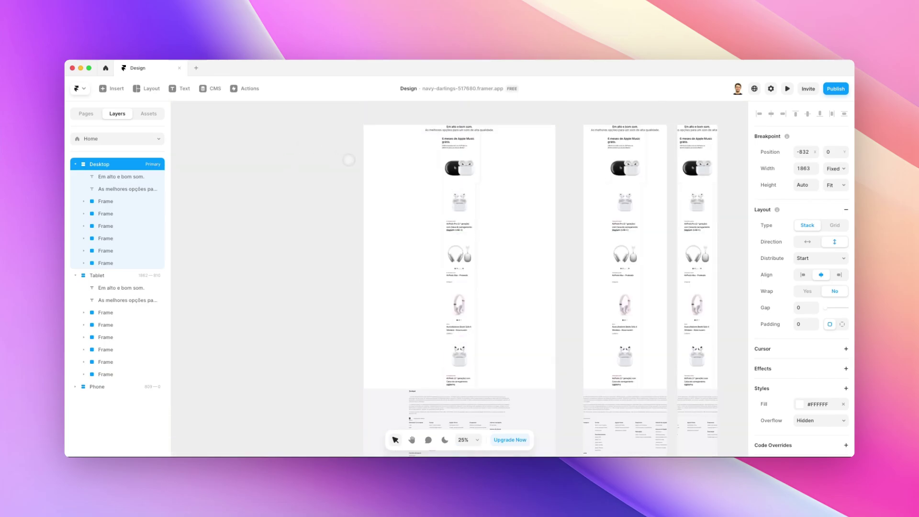
{"action": "scroll", "coordinate": [470, 218], "scroll_direction": "up", "scroll_amount": 2}
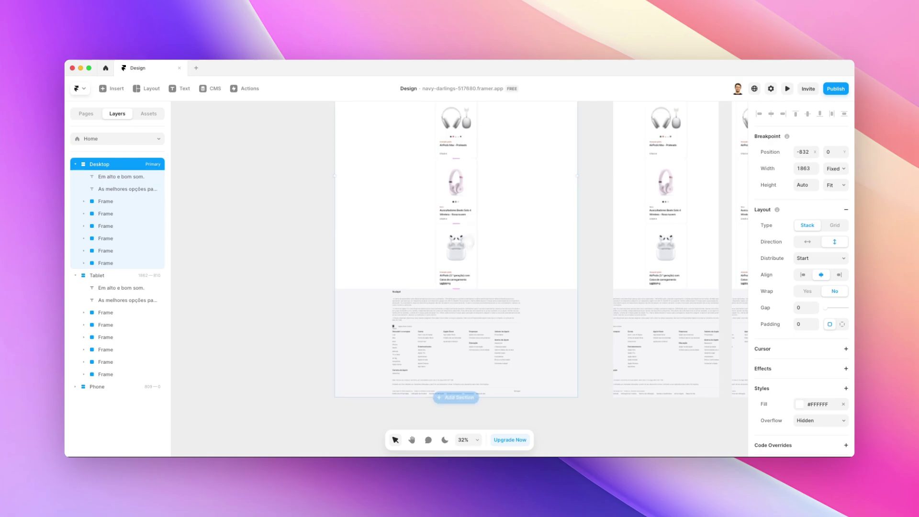
Wrap the 'Em alto e bom som' heading and AirPods product cards in a new horizontal stack.
{"action": "left_click", "coordinate": [115, 177]}
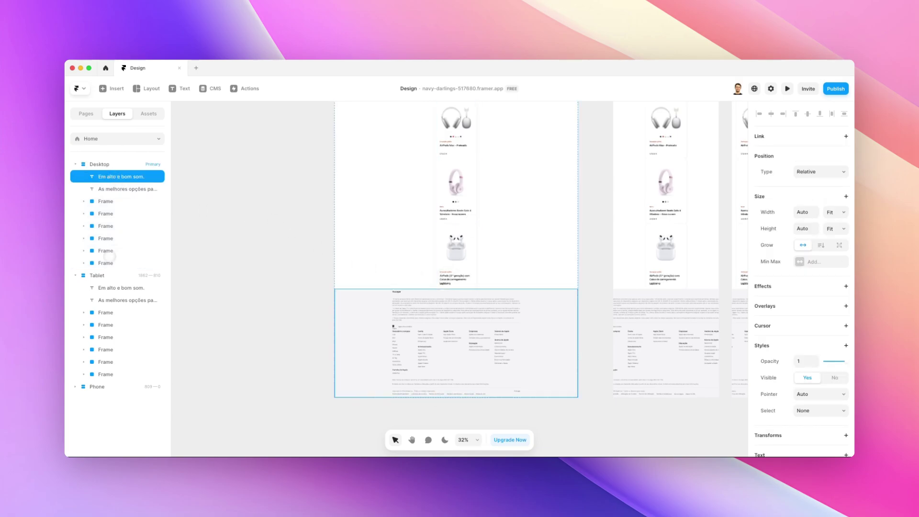
{"action": "left_click", "coordinate": [110, 263]}
{"action": "left_click", "coordinate": [110, 250]}
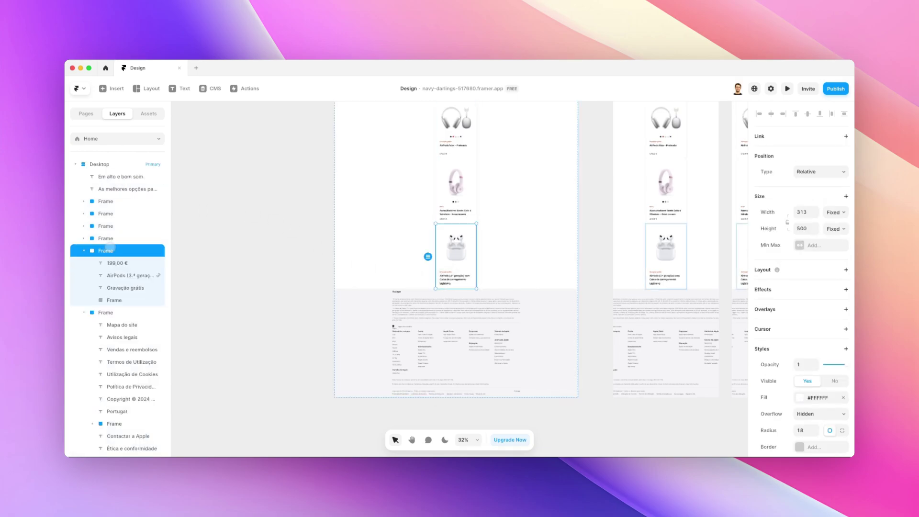
{"action": "left_click", "coordinate": [110, 177], "text": "shift"}
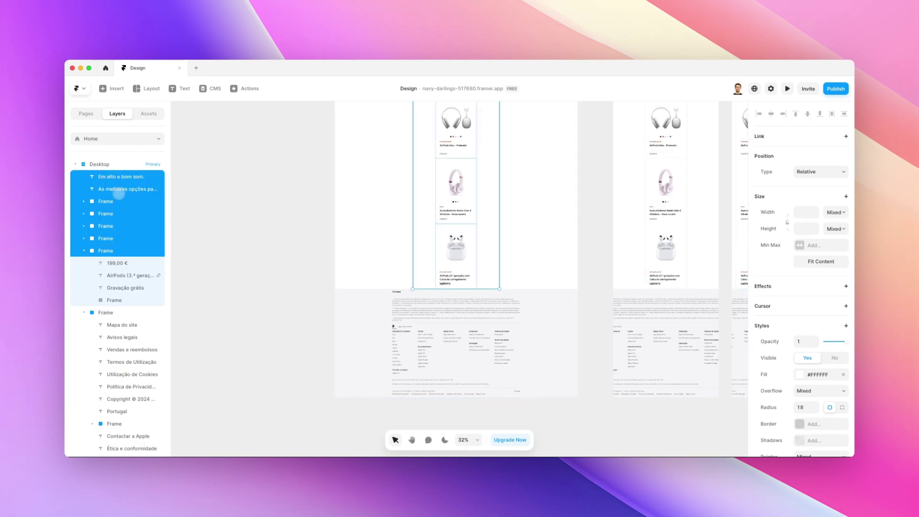
{"action": "left_click", "coordinate": [85, 250]}
{"action": "left_click", "coordinate": [84, 263]}
{"action": "right_click", "coordinate": [106, 226]}
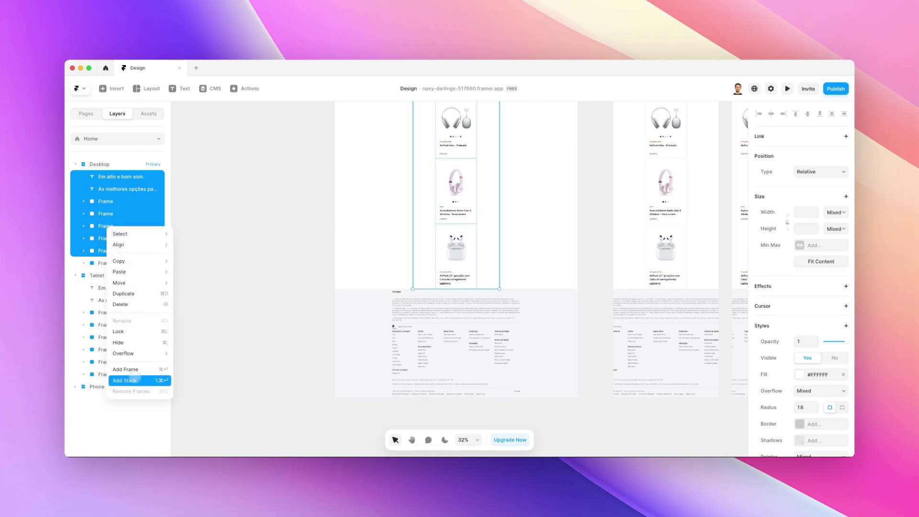
{"action": "left_click", "coordinate": [136, 380]}
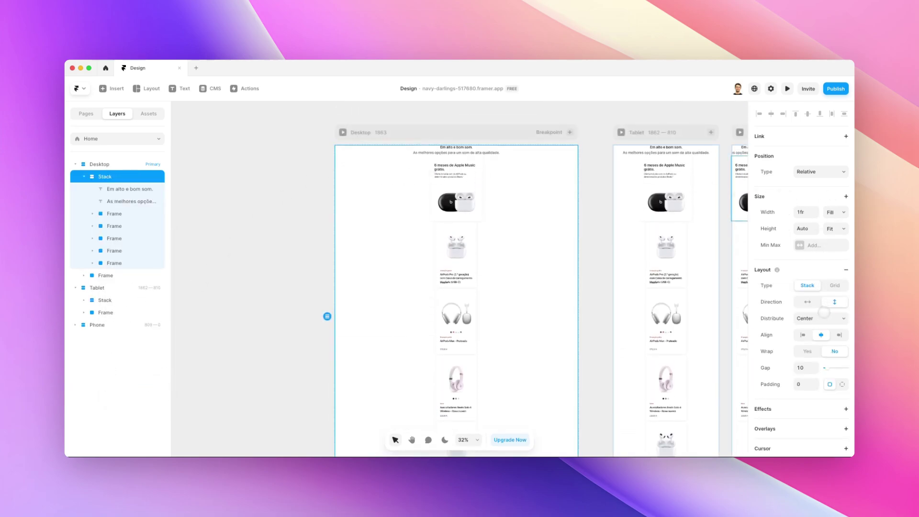
{"action": "left_click", "coordinate": [808, 302]}
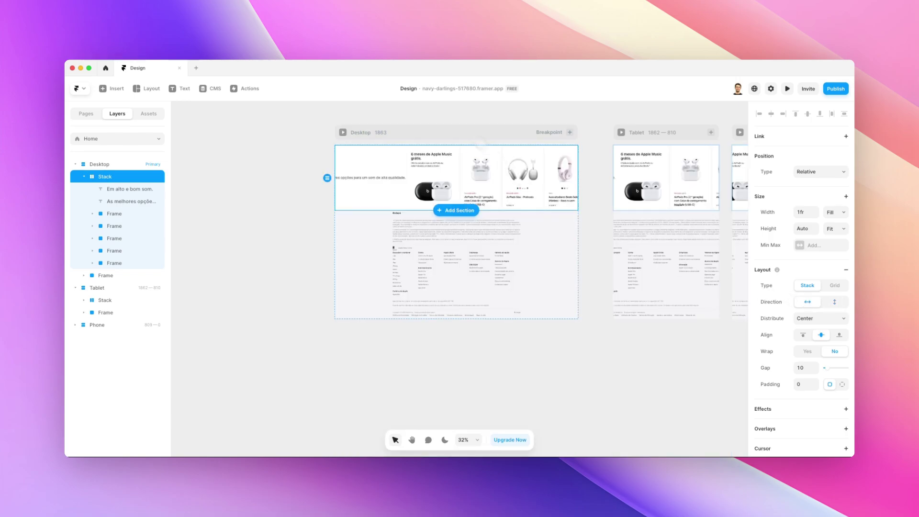
{"action": "scroll", "coordinate": [477, 139], "scroll_direction": "up", "scroll_amount": 5}
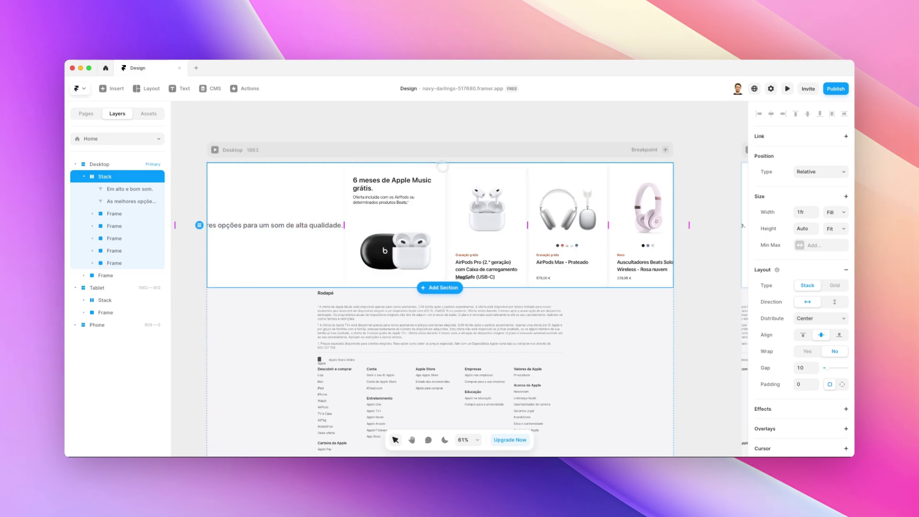
Nest the four AirPods cards in their own stack and switch the outer stack to vertical.
{"action": "left_click", "coordinate": [125, 211]}
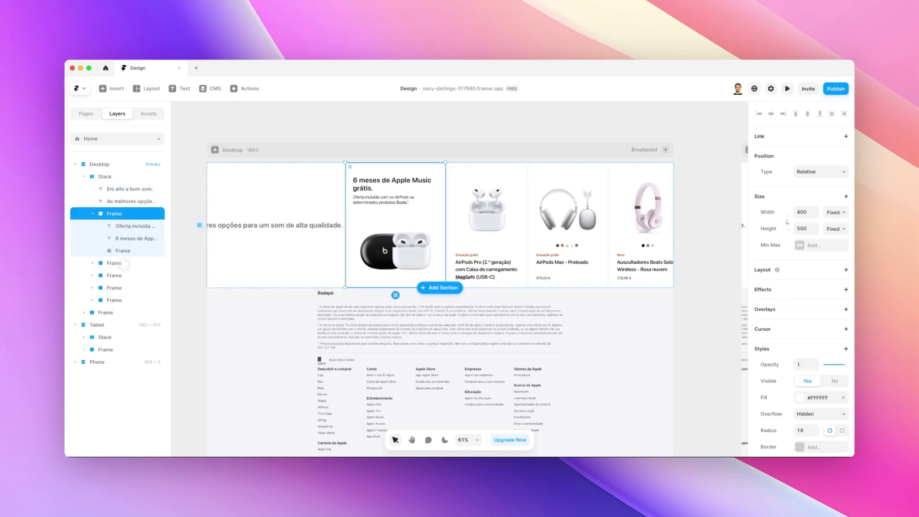
{"action": "left_click", "coordinate": [117, 300], "text": "shift"}
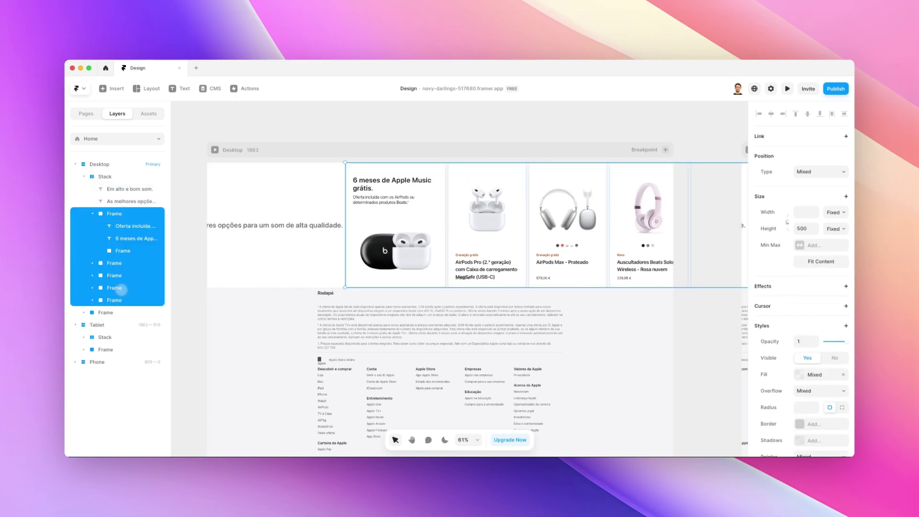
{"action": "right_click", "coordinate": [122, 288]}
{"action": "left_click", "coordinate": [158, 421]}
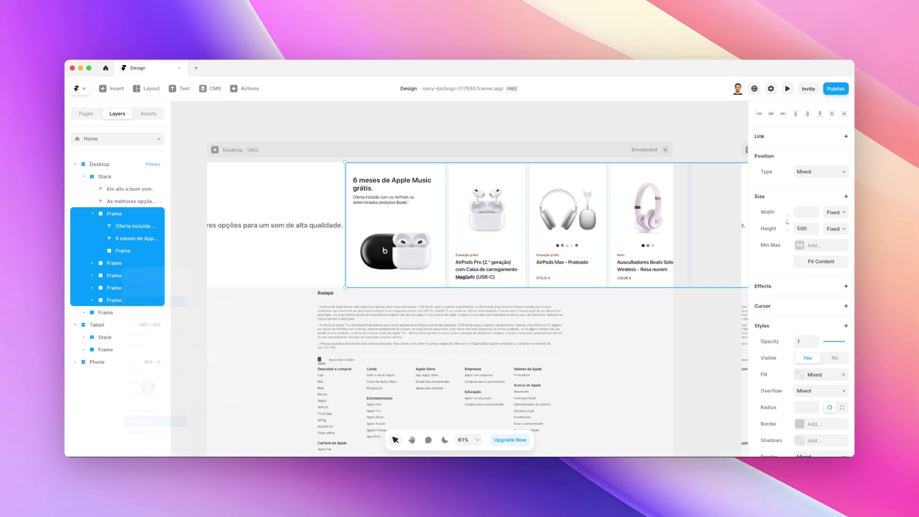
{"action": "left_click", "coordinate": [93, 213]}
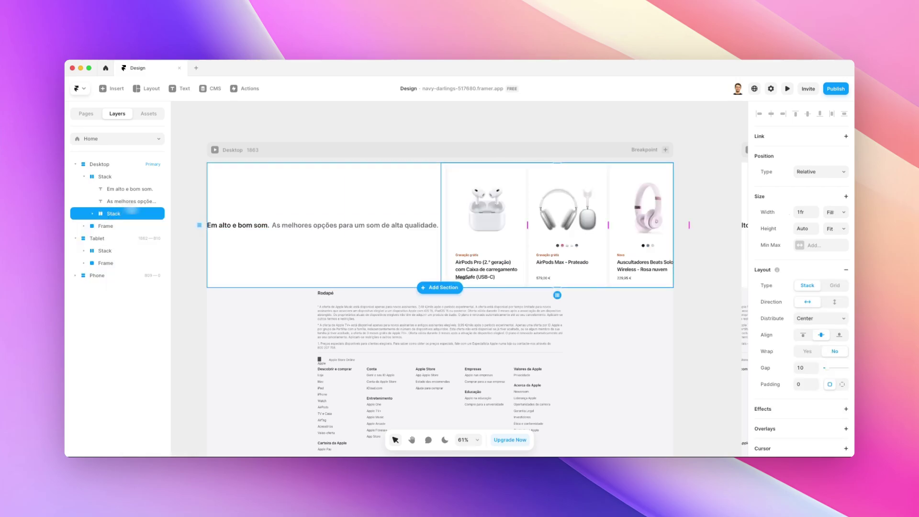
{"action": "left_click", "coordinate": [108, 177]}
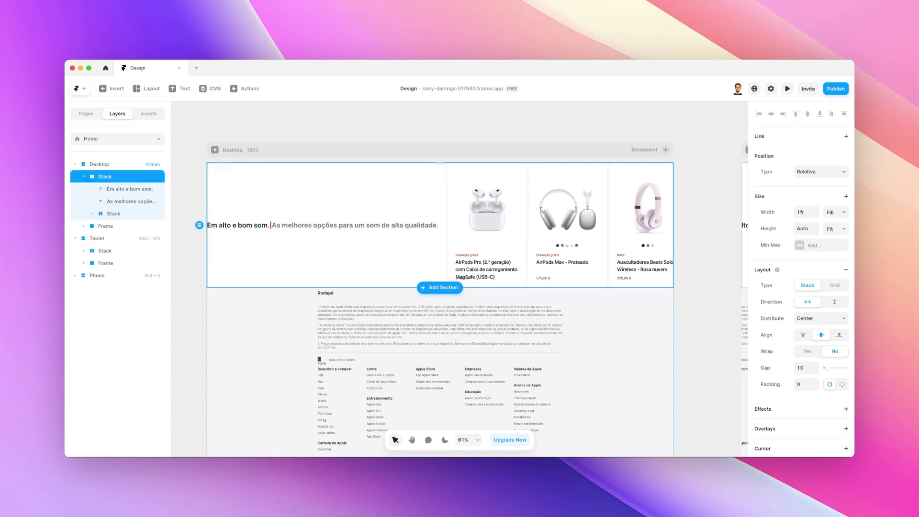
{"action": "left_click", "coordinate": [834, 302]}
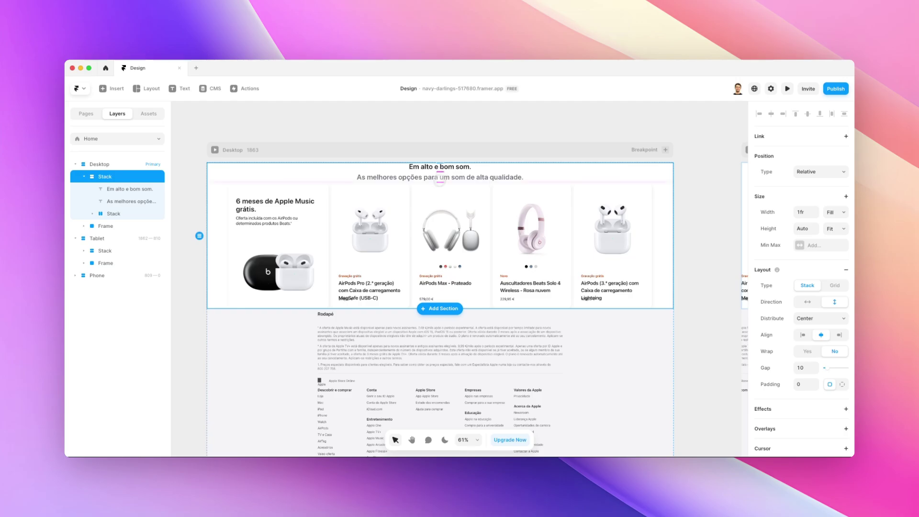
Raise the outer stack's gap from 10 to 33, then select the Rodapé footer frame.
{"action": "left_click_drag", "start_coordinate": [440, 183], "coordinate": [447, 254]}
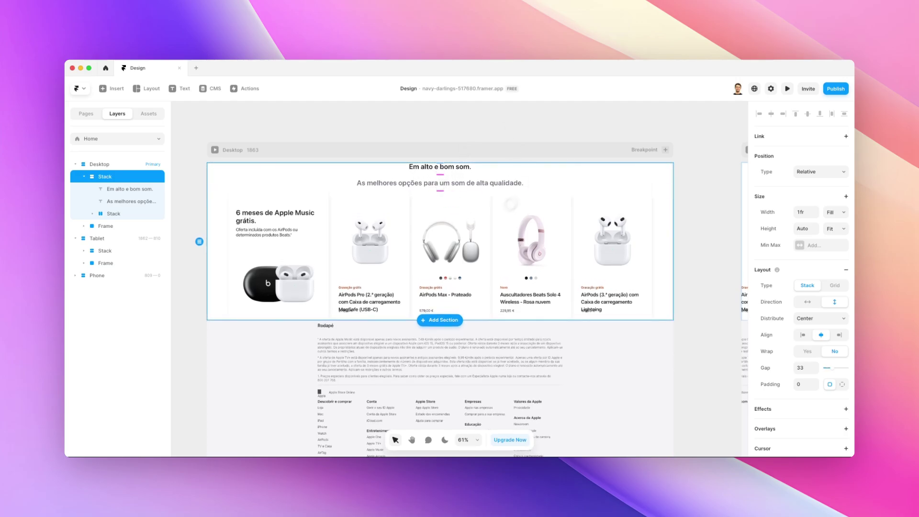
{"action": "scroll", "coordinate": [343, 312], "scroll_direction": "down", "scroll_amount": 3}
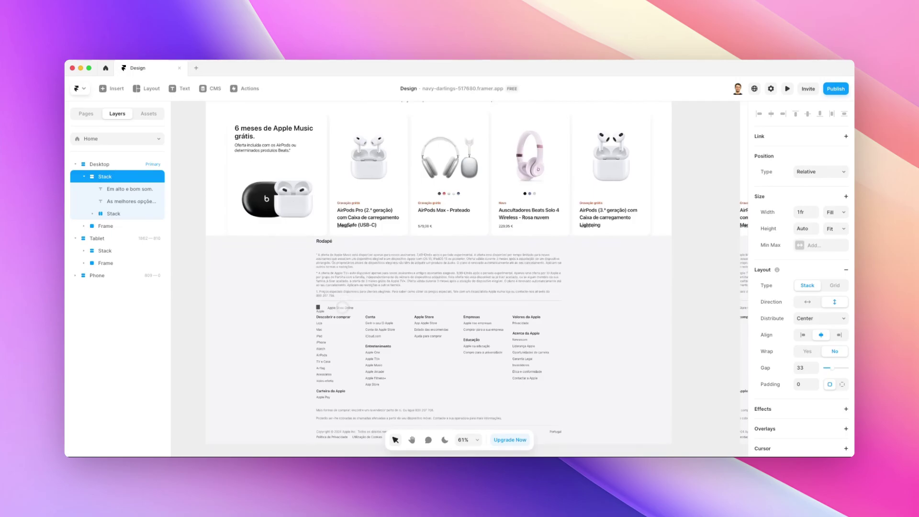
{"action": "left_click", "coordinate": [303, 253]}
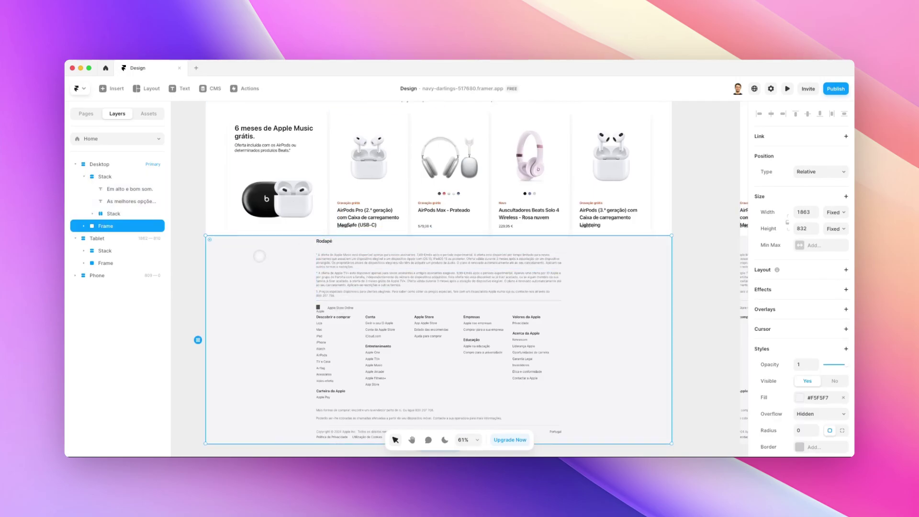
{"action": "scroll", "coordinate": [259, 253], "scroll_direction": "up", "scroll_amount": 2}
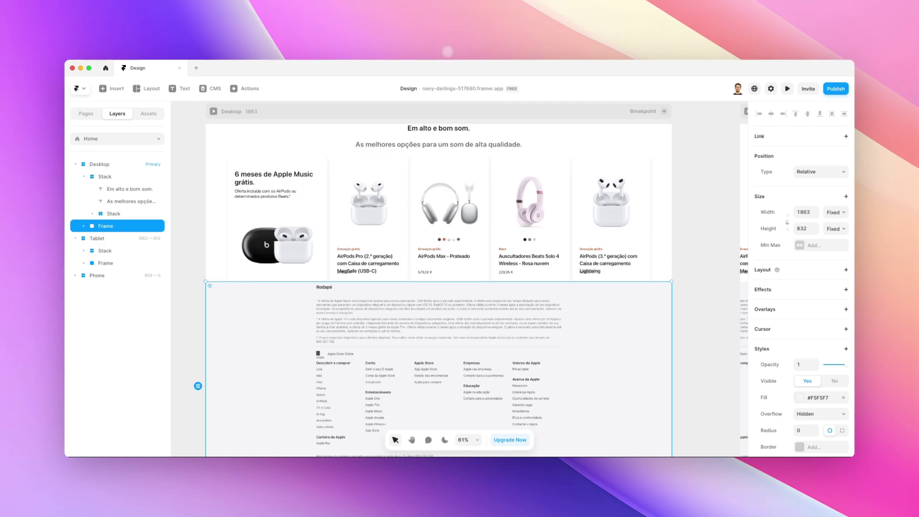
Return to the Apple Store page in Chrome and scroll up through its help and Acessórios sections.
{"action": "key", "text": "super+Tab"}
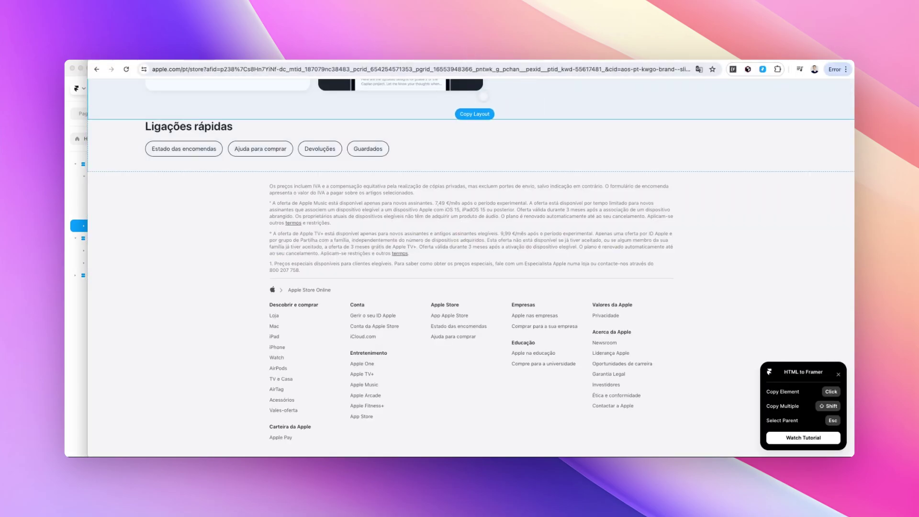
{"action": "scroll", "coordinate": [356, 113], "scroll_direction": "up", "scroll_amount": 5}
{"action": "scroll", "coordinate": [357, 113], "scroll_direction": "up", "scroll_amount": 5}
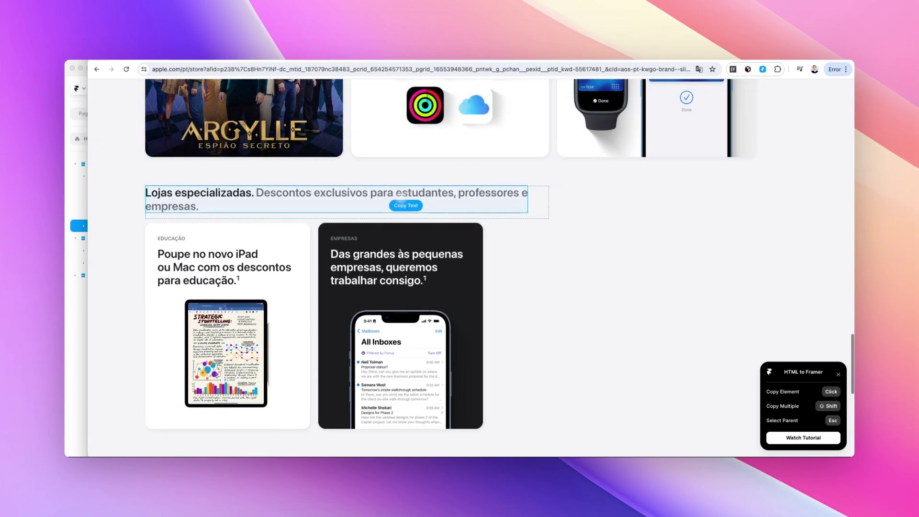
{"action": "scroll", "coordinate": [354, 153], "scroll_direction": "up", "scroll_amount": 4}
{"action": "scroll", "coordinate": [352, 181], "scroll_direction": "up", "scroll_amount": 4}
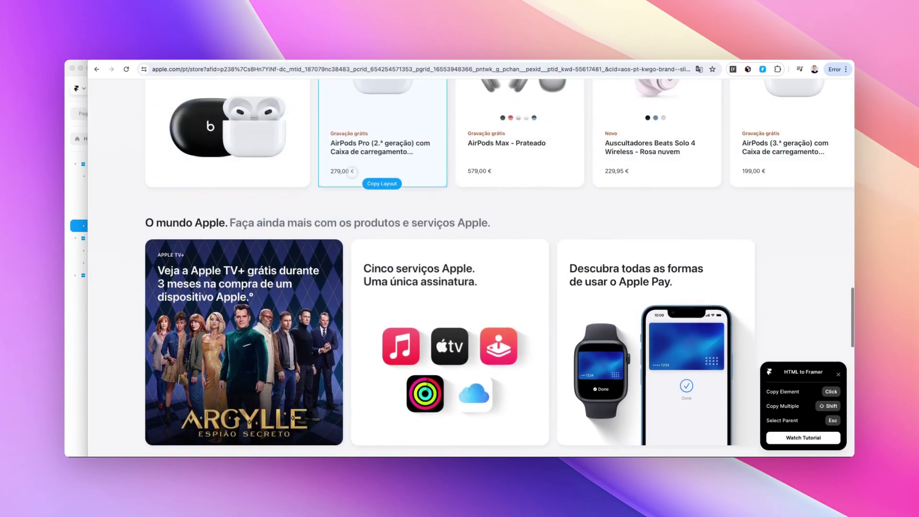
{"action": "scroll", "coordinate": [318, 174], "scroll_direction": "up", "scroll_amount": 8}
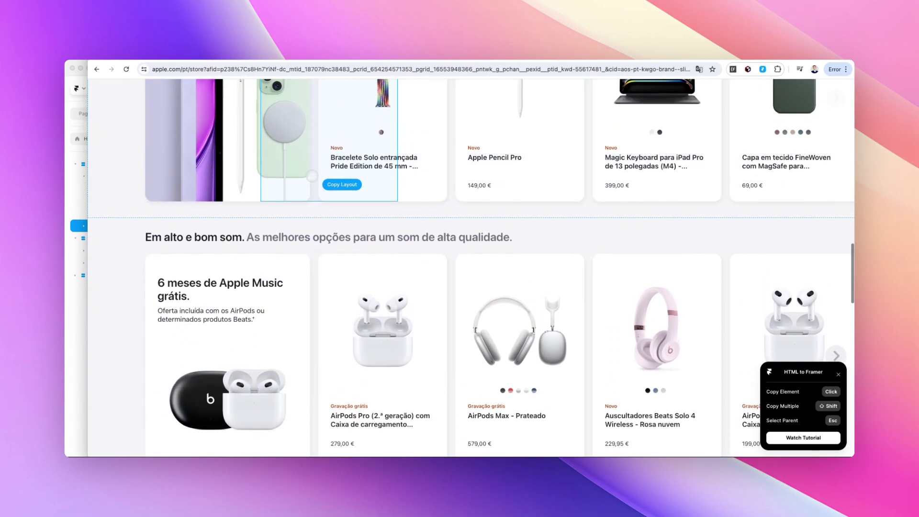
{"action": "scroll", "coordinate": [311, 176], "scroll_direction": "up", "scroll_amount": 12}
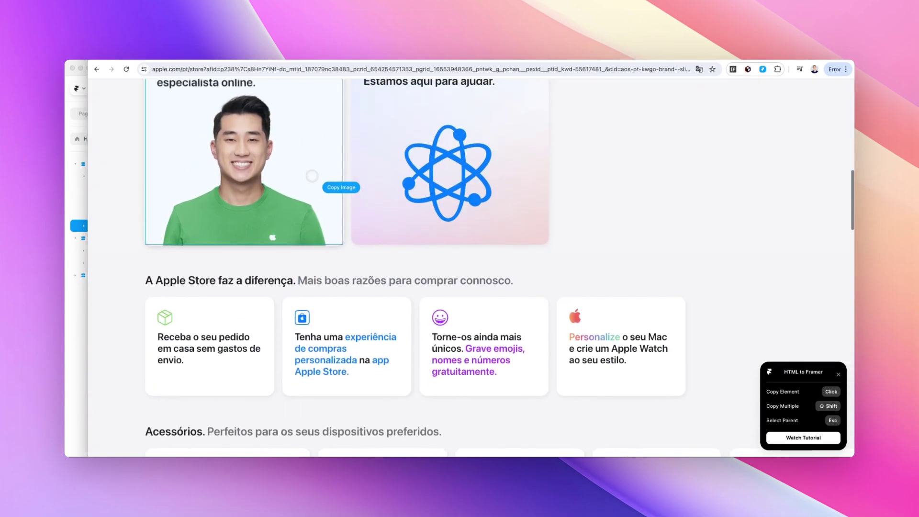
{"action": "scroll", "coordinate": [311, 176], "scroll_direction": "up", "scroll_amount": 6}
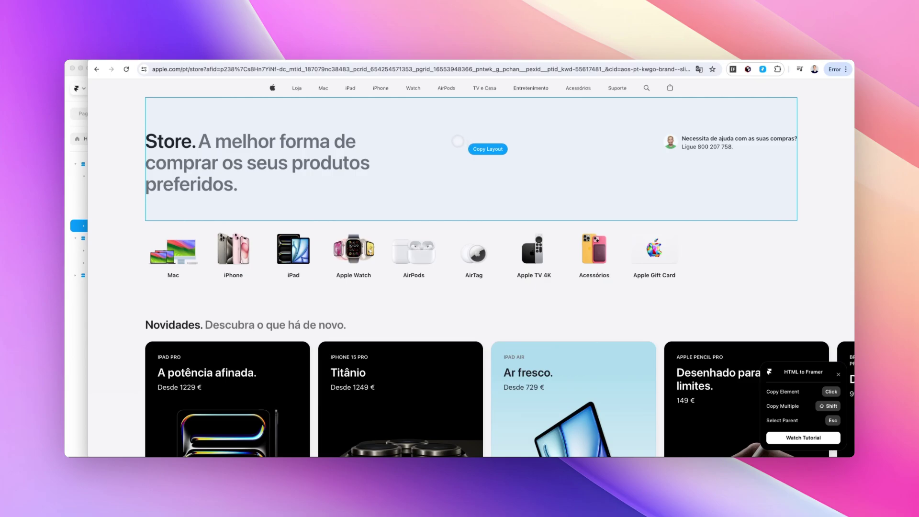
Scroll back down the page, with the HTML to Framer copy panel still active.
{"action": "scroll", "coordinate": [477, 134], "scroll_direction": "down", "scroll_amount": 4}
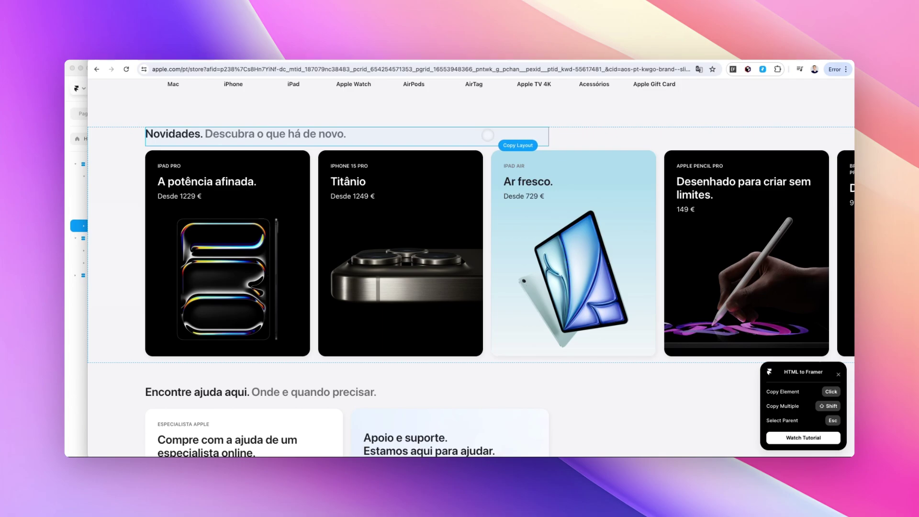
{"action": "scroll", "coordinate": [488, 135], "scroll_direction": "down", "scroll_amount": 5}
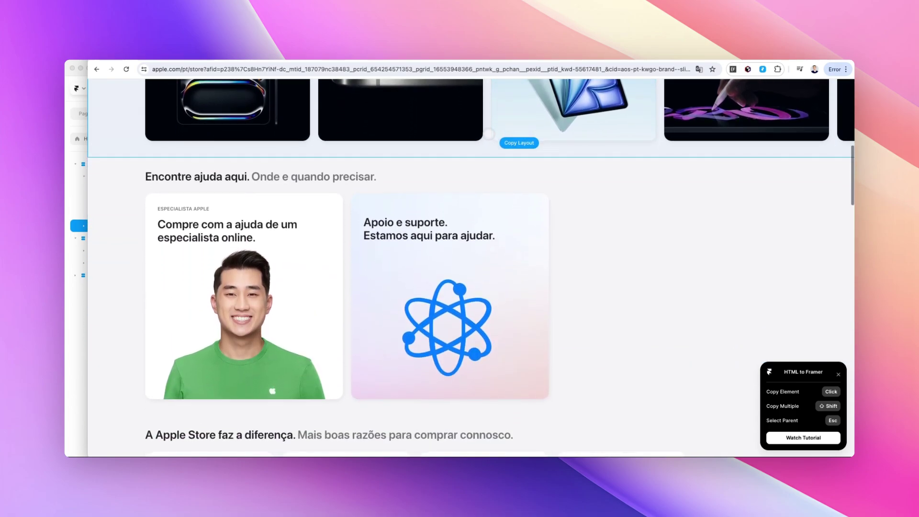
{"action": "scroll", "coordinate": [489, 135], "scroll_direction": "down", "scroll_amount": 1}
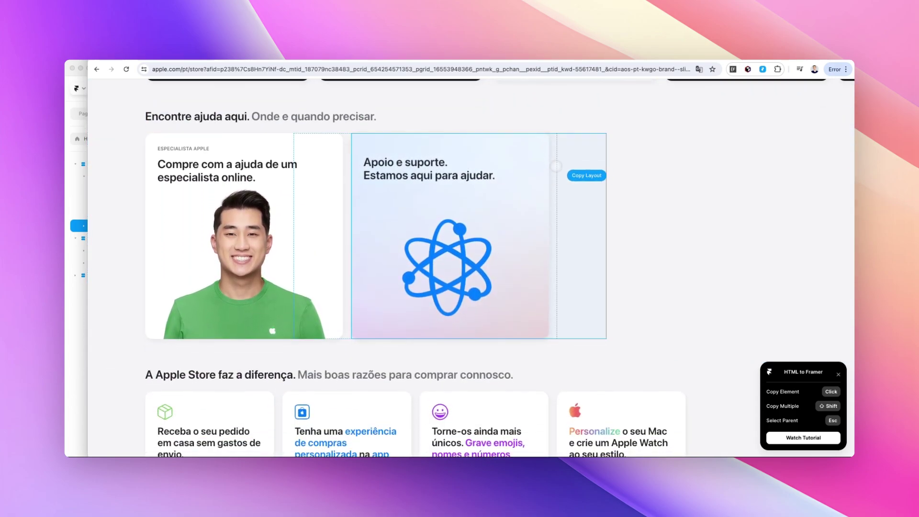
{"action": "scroll", "coordinate": [556, 167], "scroll_direction": "down", "scroll_amount": 1}
{"action": "scroll", "coordinate": [555, 167], "scroll_direction": "down", "scroll_amount": 3}
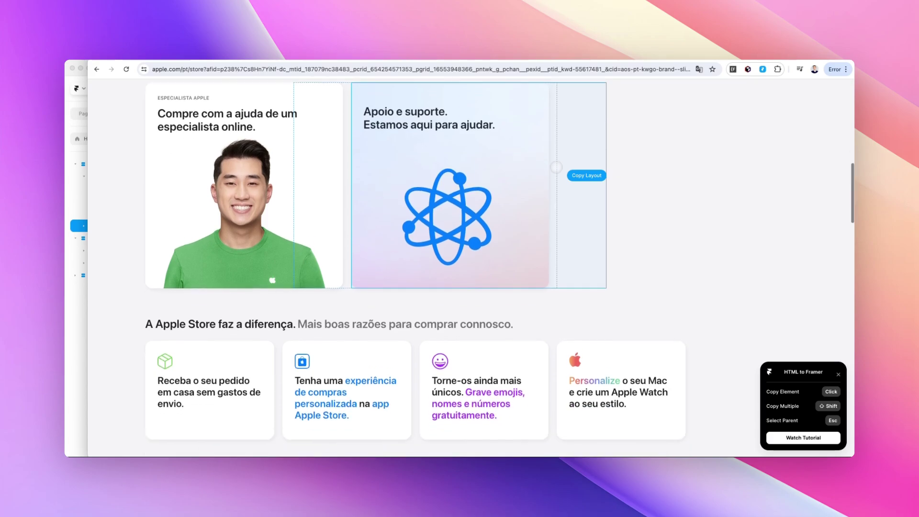
{"action": "scroll", "coordinate": [614, 147], "scroll_direction": "down", "scroll_amount": 6}
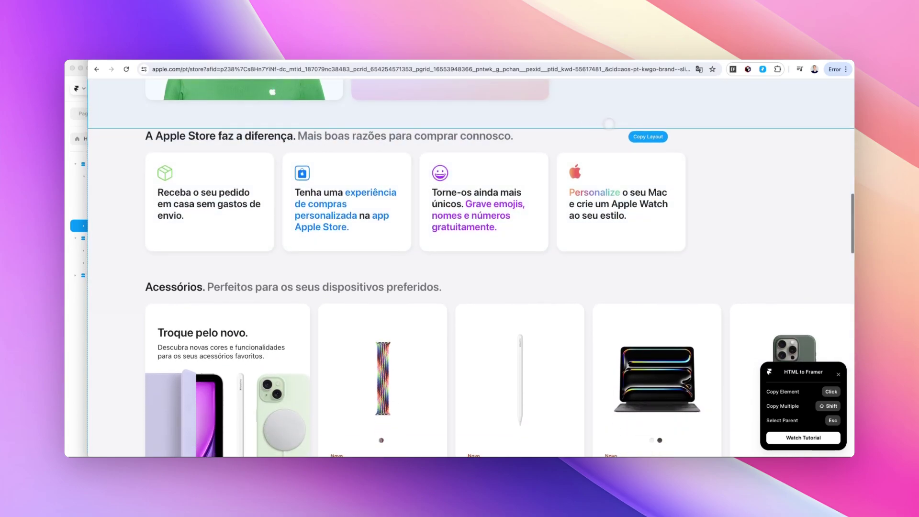
{"action": "scroll", "coordinate": [588, 121], "scroll_direction": "down", "scroll_amount": 6}
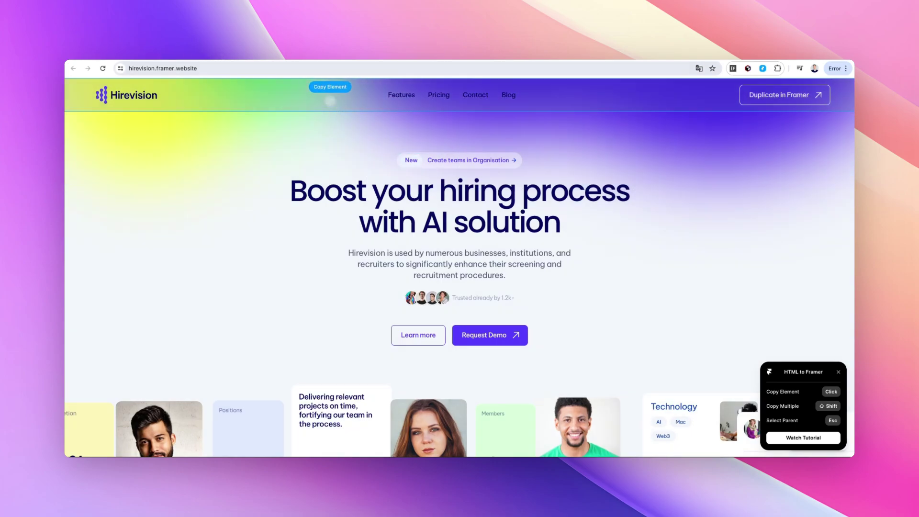
{"action": "scroll", "coordinate": [330, 101], "scroll_direction": "down", "scroll_amount": 8}
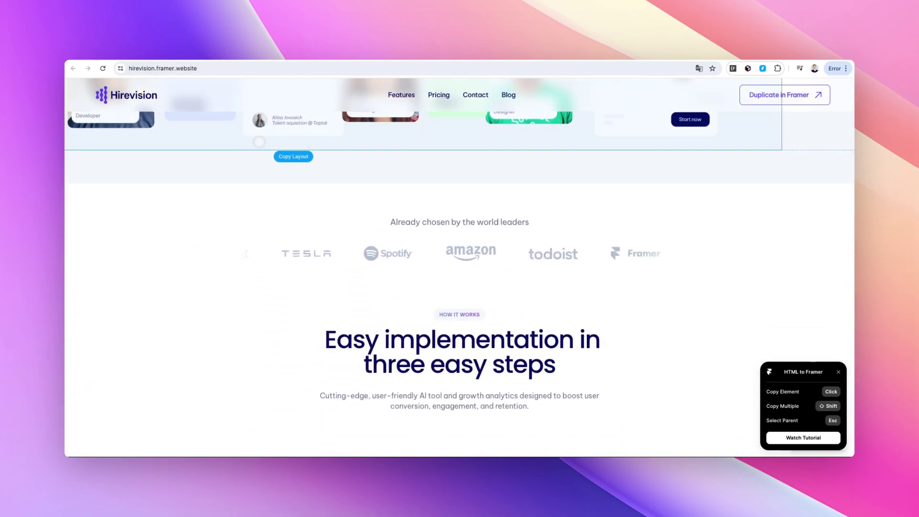
Scroll down the Hirevision page to the six-card 'Powerful features tailored to your needs' grid.
{"action": "scroll", "coordinate": [268, 144], "scroll_direction": "down", "scroll_amount": 3}
{"action": "scroll", "coordinate": [207, 181], "scroll_direction": "down", "scroll_amount": 4}
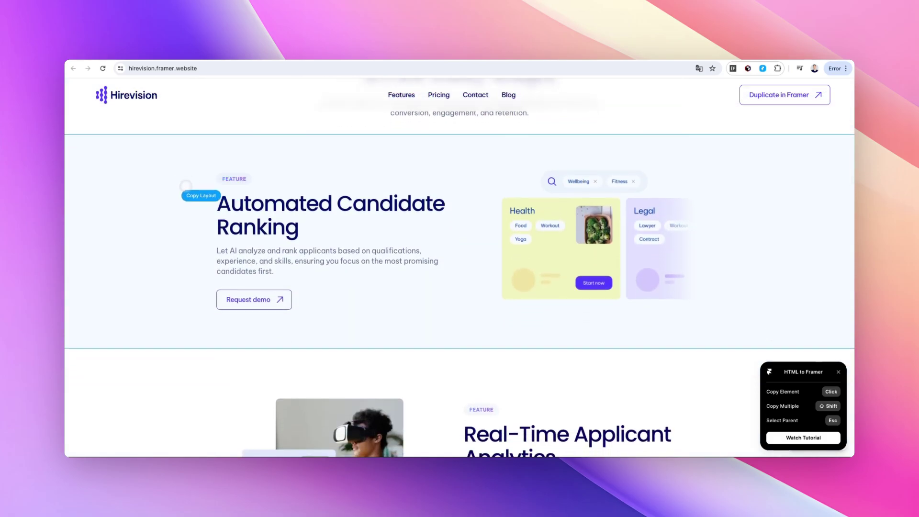
{"action": "scroll", "coordinate": [186, 177], "scroll_direction": "down", "scroll_amount": 5}
{"action": "scroll", "coordinate": [190, 170], "scroll_direction": "down", "scroll_amount": 2}
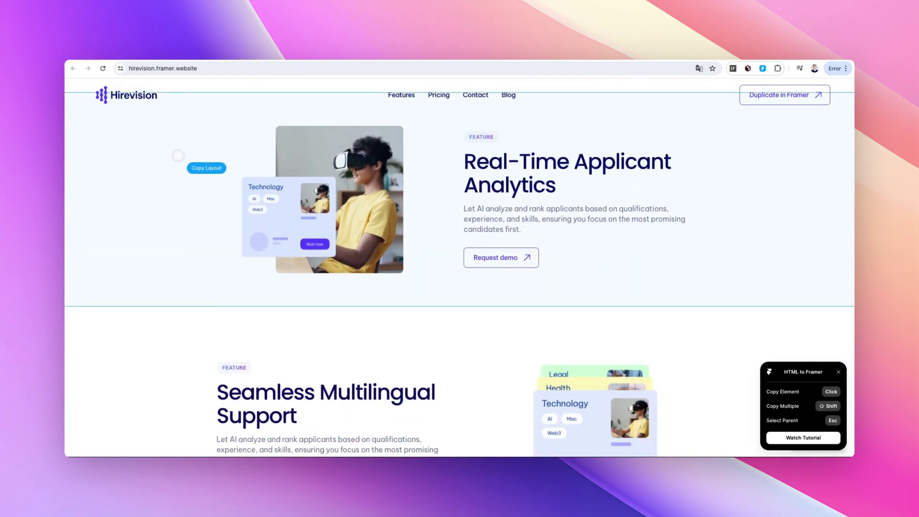
{"action": "scroll", "coordinate": [201, 148], "scroll_direction": "down", "scroll_amount": 2}
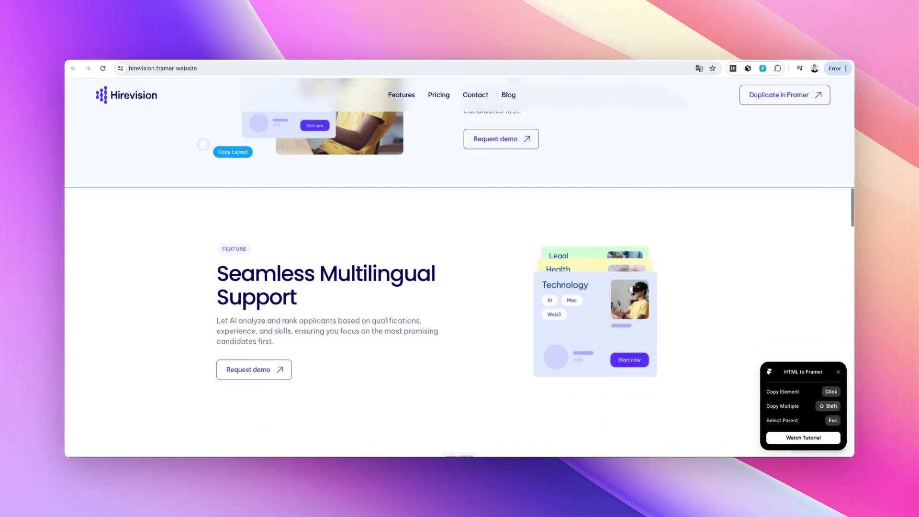
{"action": "scroll", "coordinate": [203, 149], "scroll_direction": "down", "scroll_amount": 7}
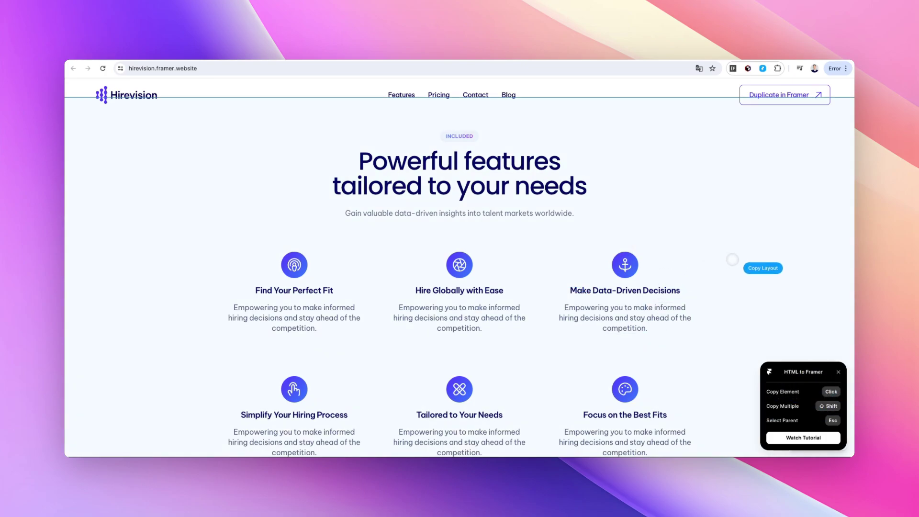
Scroll down the Hirevision page through the blog section to the footer.
{"action": "scroll", "coordinate": [724, 257], "scroll_direction": "down", "scroll_amount": 3}
{"action": "scroll", "coordinate": [732, 260], "scroll_direction": "down", "scroll_amount": 5}
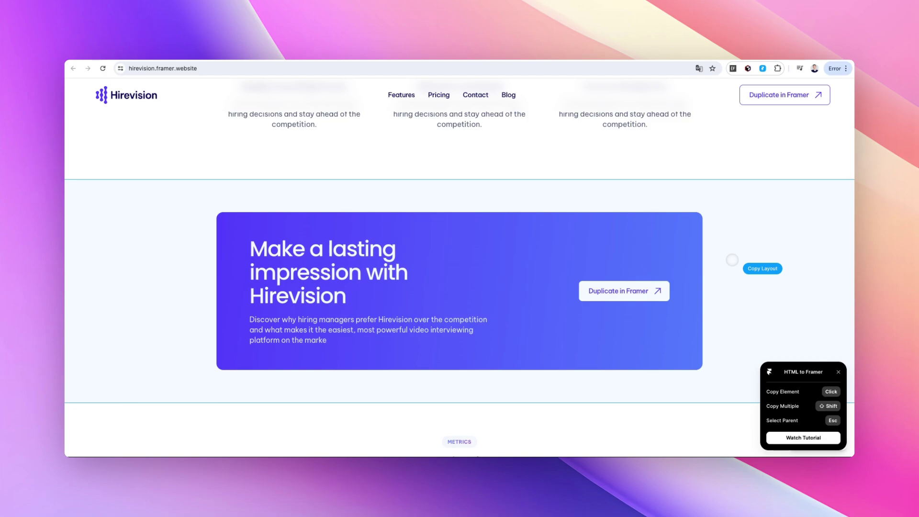
{"action": "scroll", "coordinate": [733, 260], "scroll_direction": "down", "scroll_amount": 3}
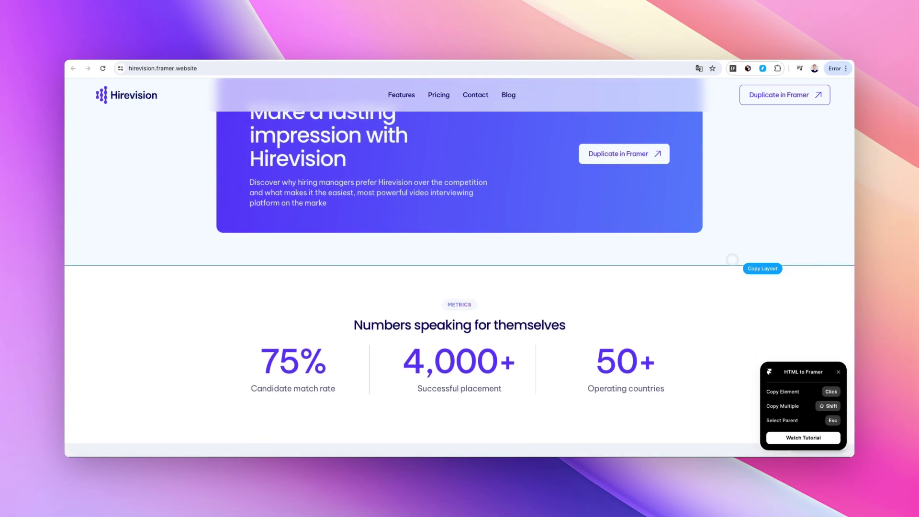
{"action": "scroll", "coordinate": [732, 259], "scroll_direction": "down", "scroll_amount": 2}
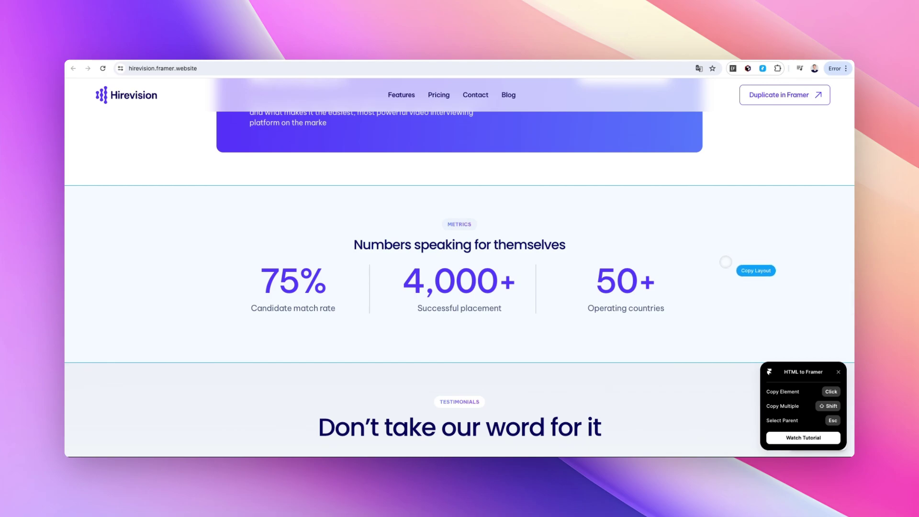
{"action": "scroll", "coordinate": [726, 261], "scroll_direction": "down", "scroll_amount": 1}
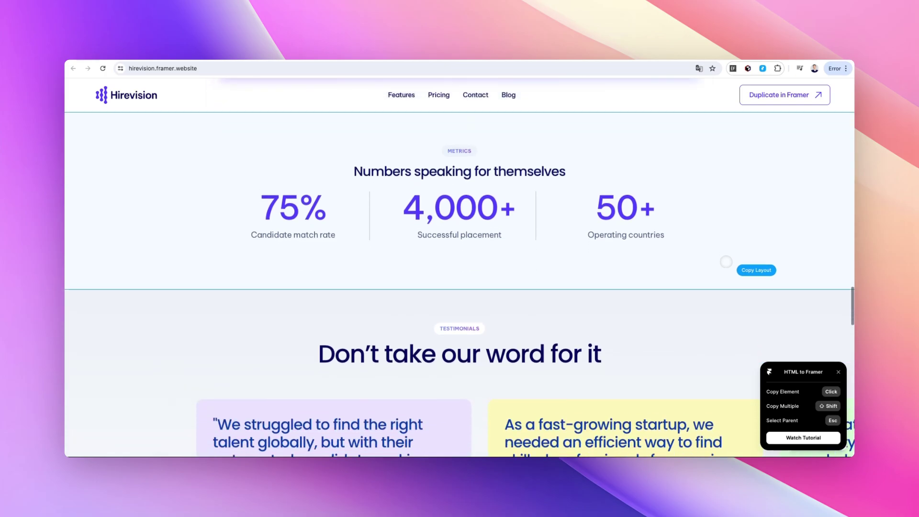
{"action": "scroll", "coordinate": [726, 261], "scroll_direction": "down", "scroll_amount": 1}
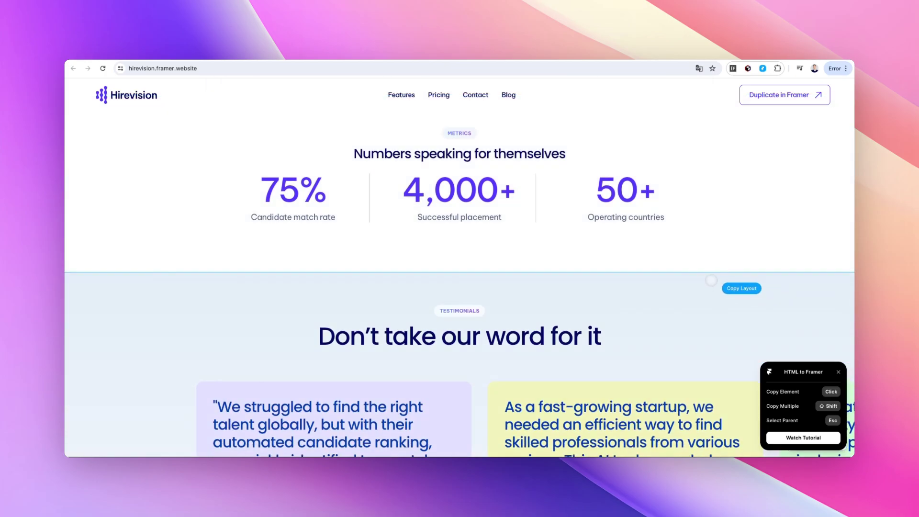
{"action": "scroll", "coordinate": [711, 280], "scroll_direction": "down", "scroll_amount": 5}
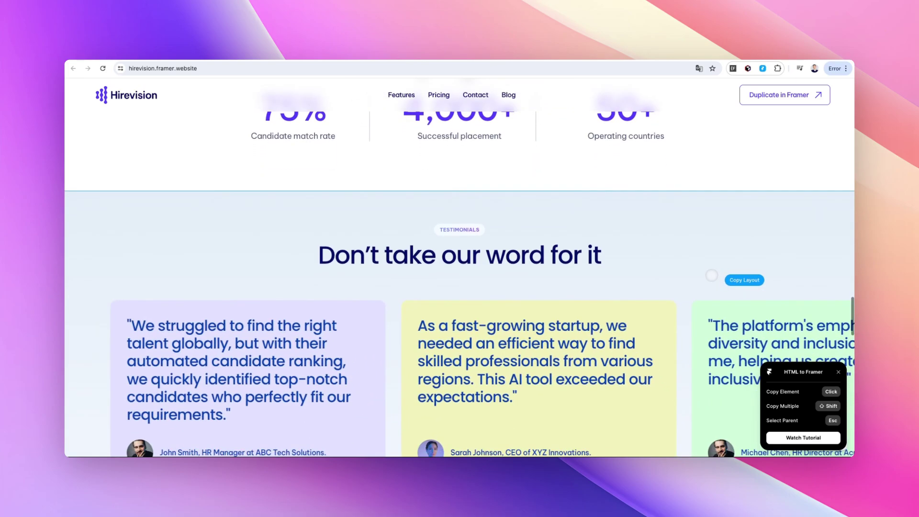
{"action": "scroll", "coordinate": [714, 272], "scroll_direction": "down", "scroll_amount": 10}
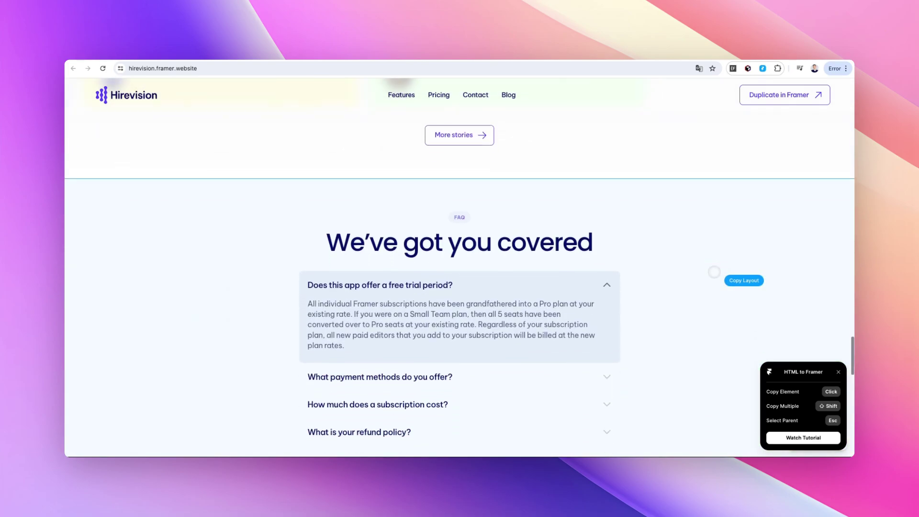
{"action": "scroll", "coordinate": [714, 272], "scroll_direction": "down", "scroll_amount": 3}
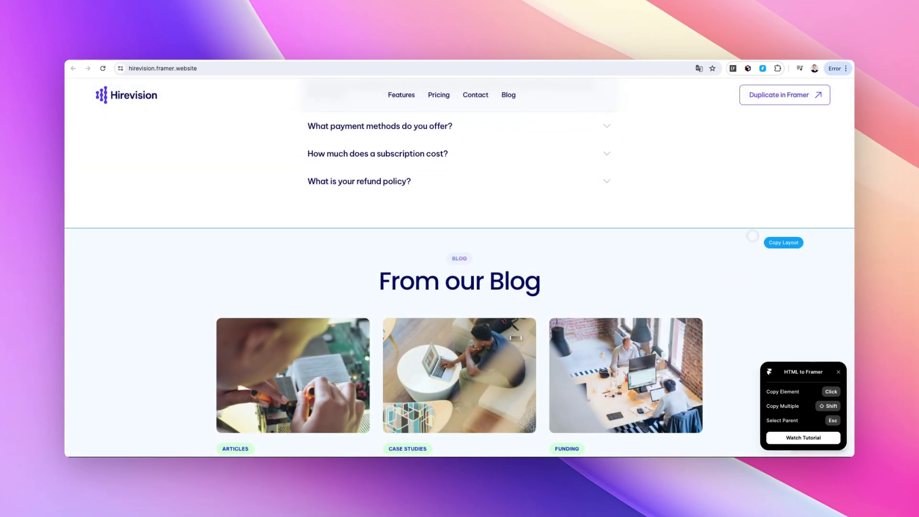
{"action": "scroll", "coordinate": [752, 235], "scroll_direction": "down", "scroll_amount": 4}
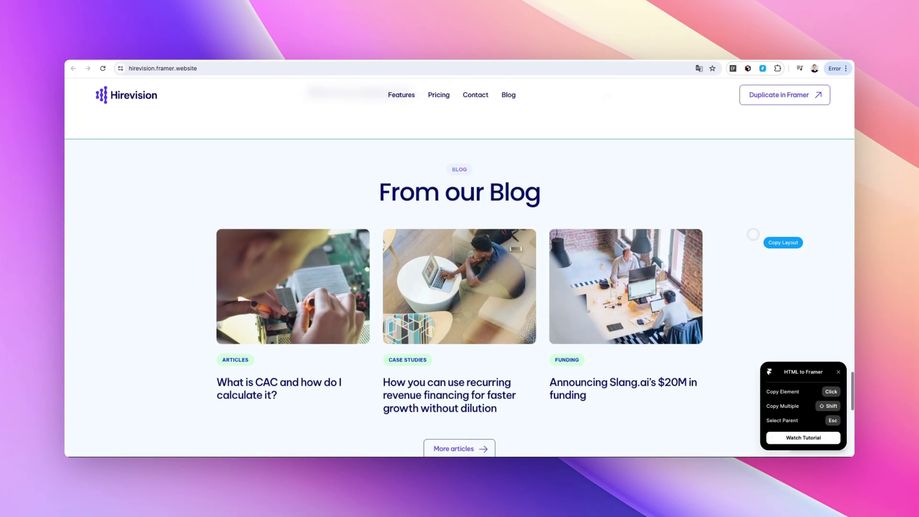
{"action": "scroll", "coordinate": [753, 234], "scroll_direction": "down", "scroll_amount": 4}
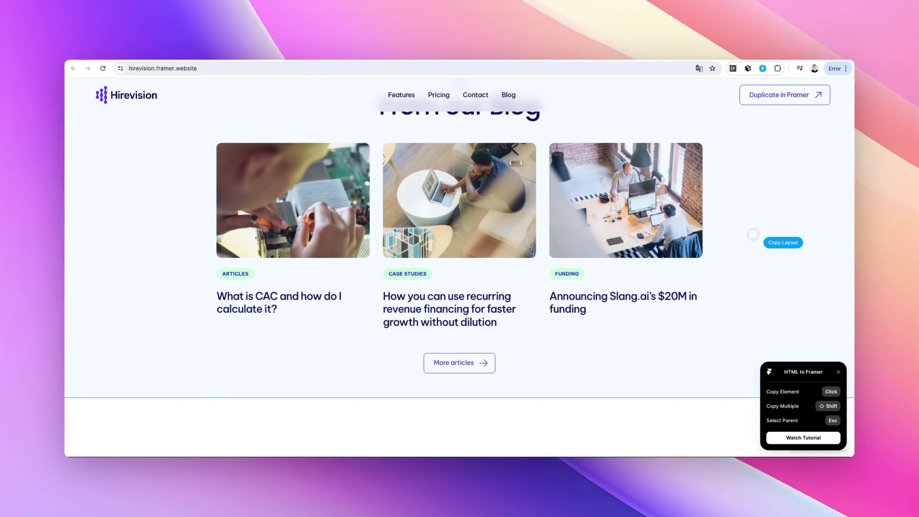
{"action": "scroll", "coordinate": [752, 234], "scroll_direction": "down", "scroll_amount": 12}
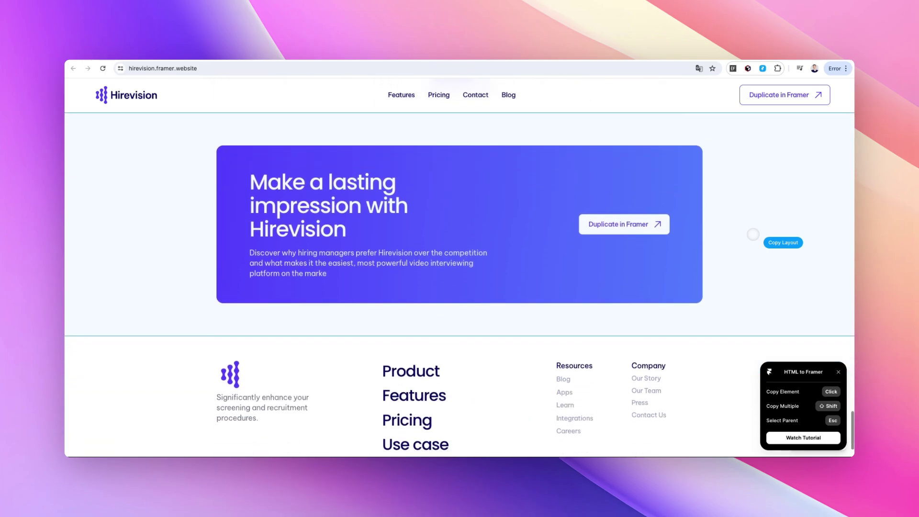
Scroll back up to the 'Boost your hiring process' hero section.
{"action": "scroll", "coordinate": [753, 241], "scroll_direction": "up", "scroll_amount": 10}
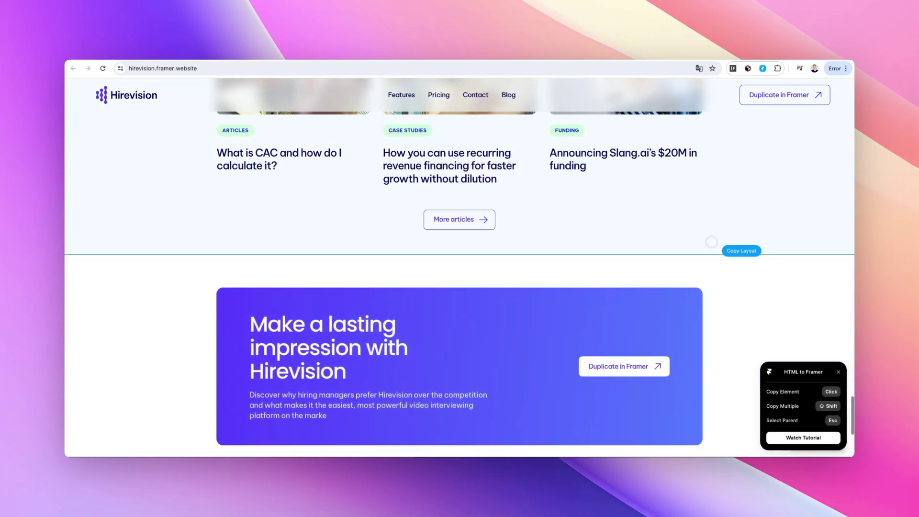
{"action": "scroll", "coordinate": [711, 242], "scroll_direction": "up", "scroll_amount": 20}
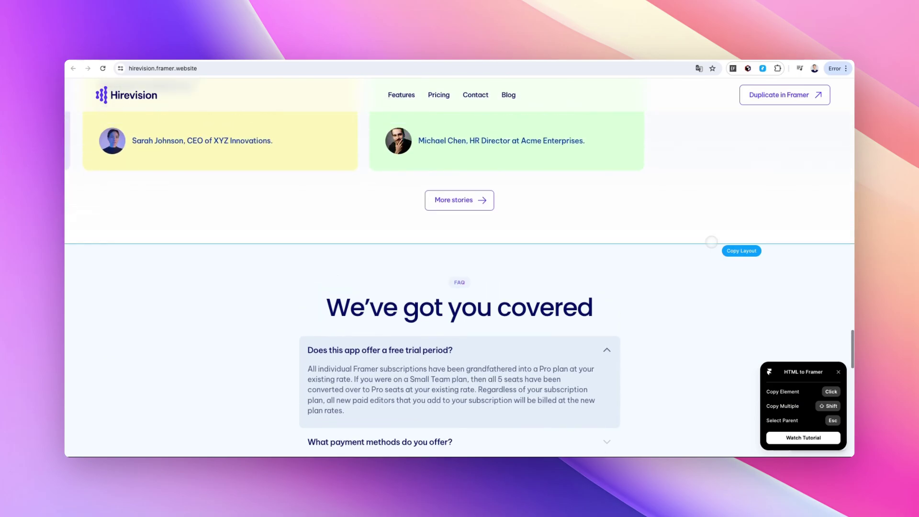
{"action": "scroll", "coordinate": [712, 242], "scroll_direction": "up", "scroll_amount": 20}
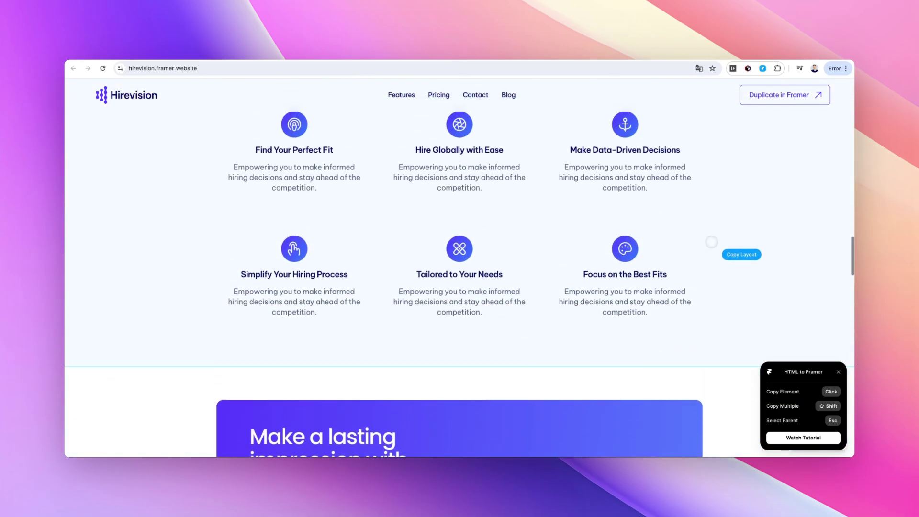
{"action": "scroll", "coordinate": [711, 242], "scroll_direction": "up", "scroll_amount": 10}
{"action": "scroll", "coordinate": [711, 242], "scroll_direction": "up", "scroll_amount": 20}
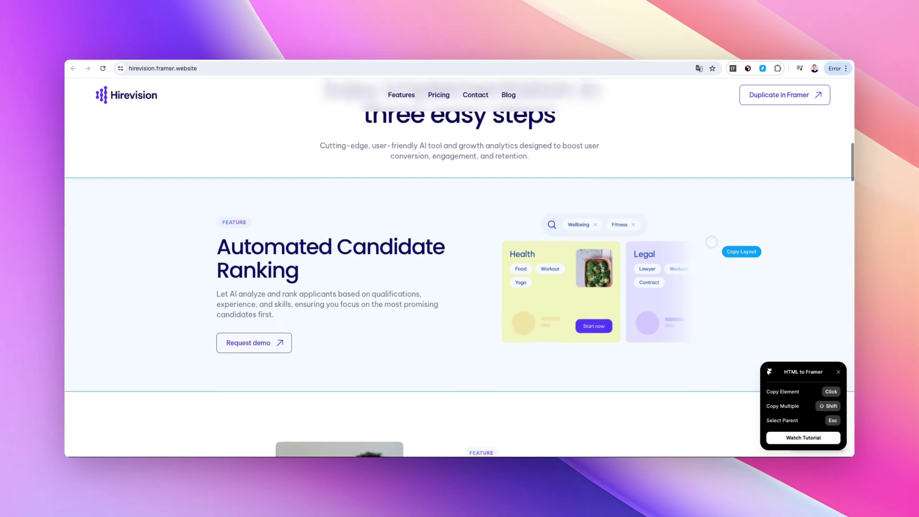
{"action": "scroll", "coordinate": [711, 242], "scroll_direction": "up", "scroll_amount": 10}
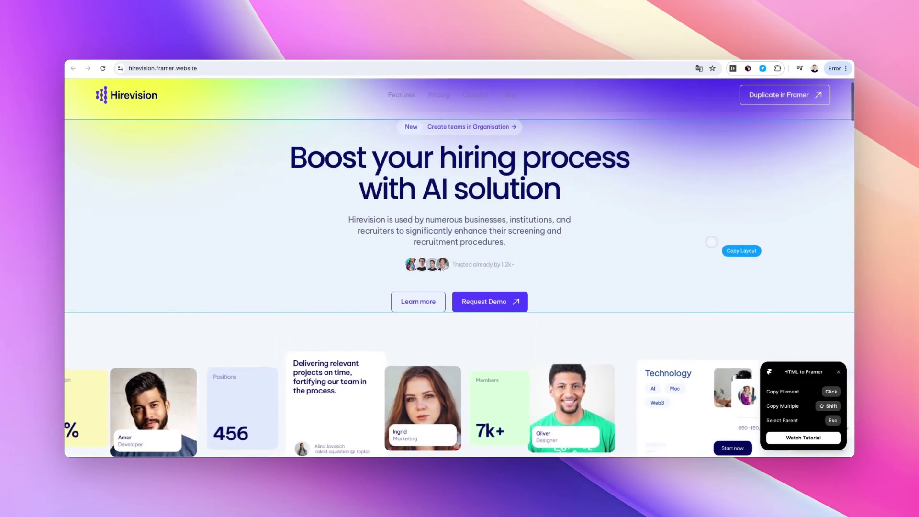